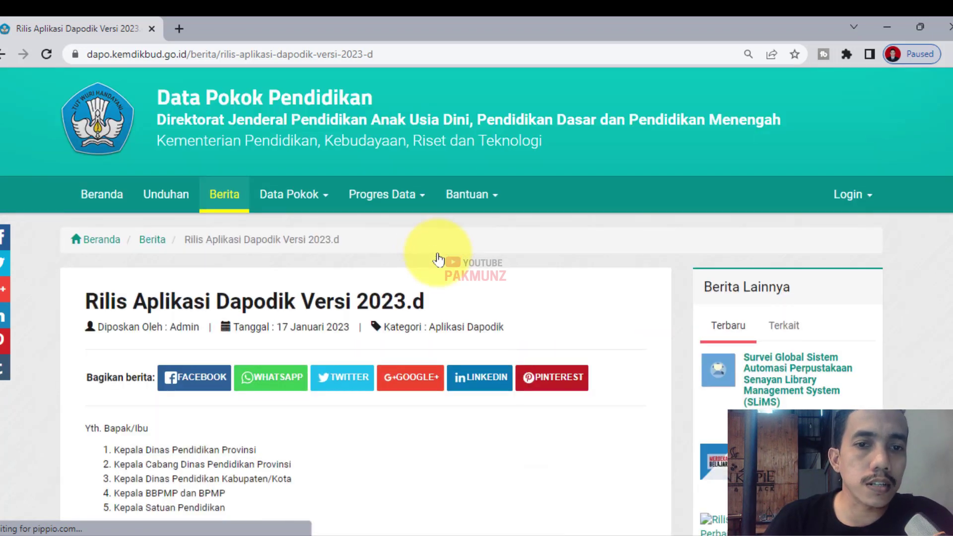
# Read the opening of the Dapodik 2023.d release announcement, including the semester update obligation and the toilet facility data changes for DAK Fisik.
pyautogui.scroll(-5, 288, 267)
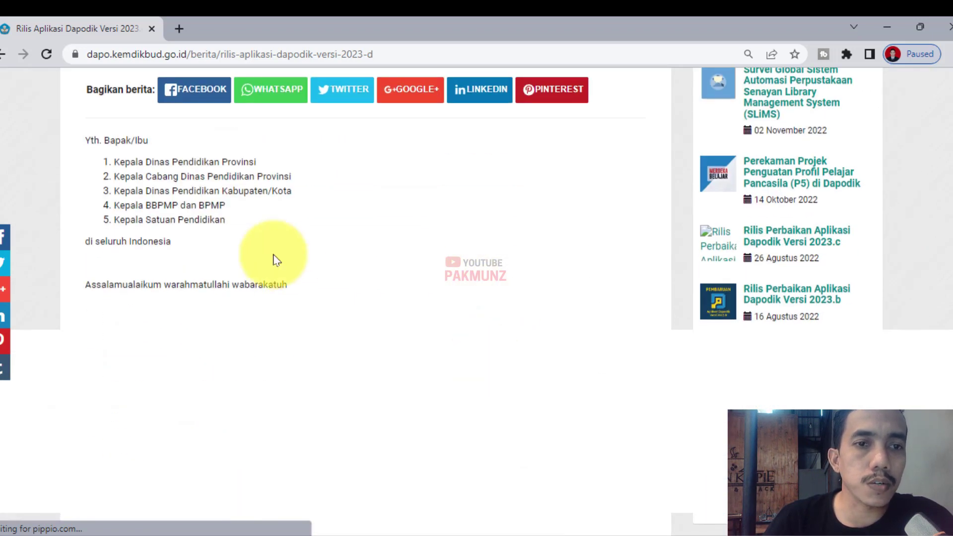
pyautogui.scroll(-8, 277, 260)
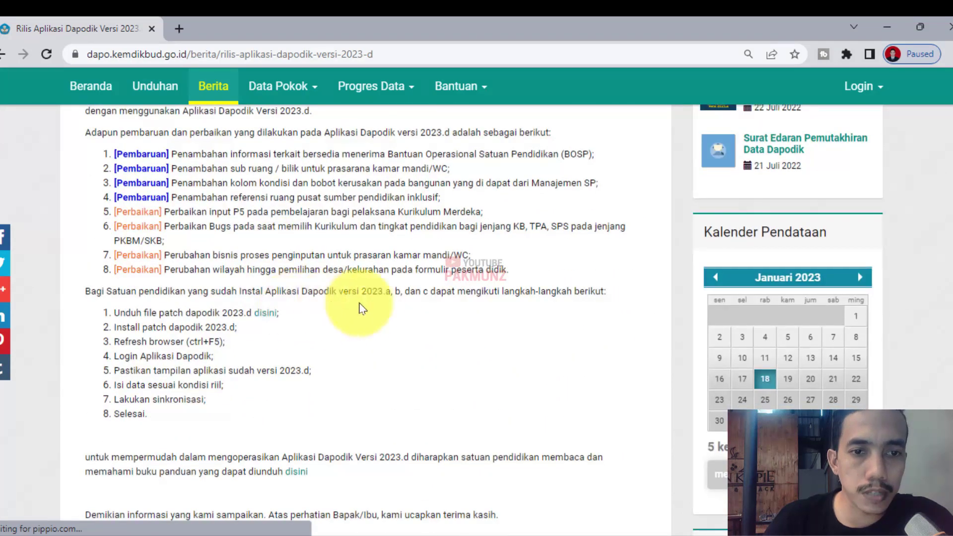
pyautogui.scroll(3, 372, 310)
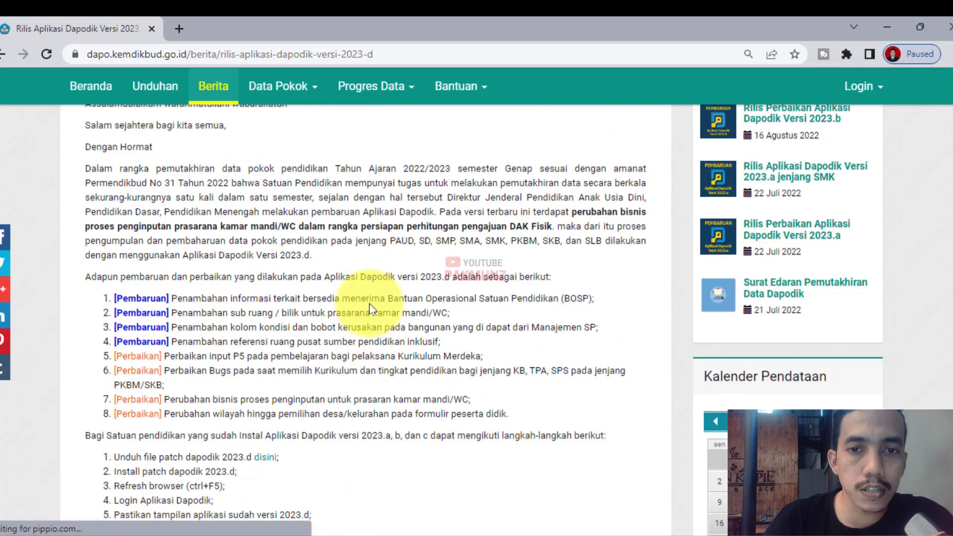
pyautogui.scroll(1, 370, 310)
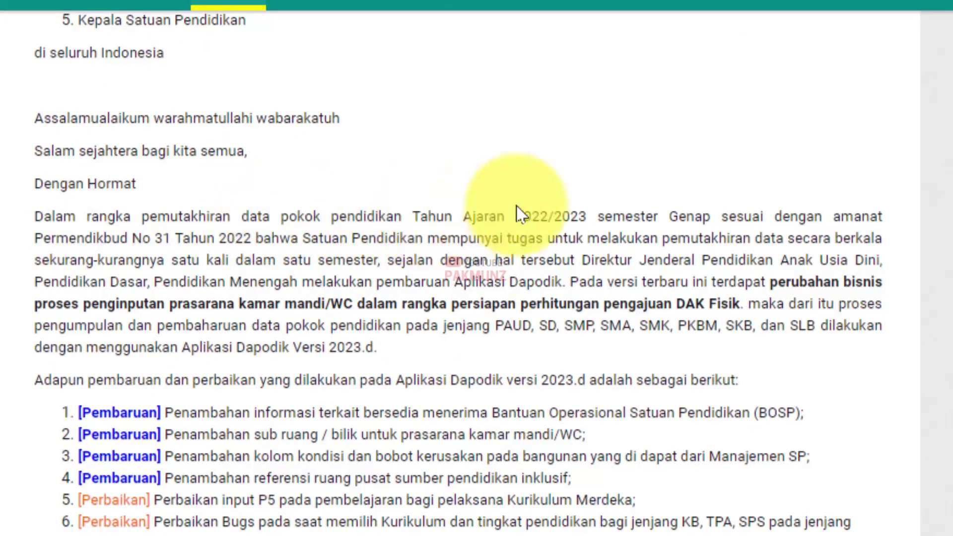
pyautogui.moveTo(498, 219); pyautogui.dragTo(229, 243)
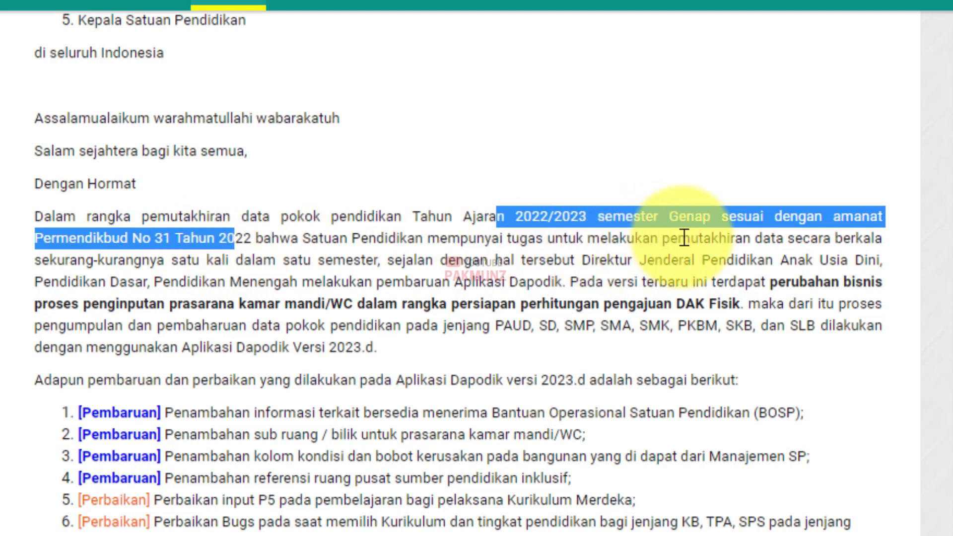
pyautogui.moveTo(589, 240); pyautogui.dragTo(900, 261)
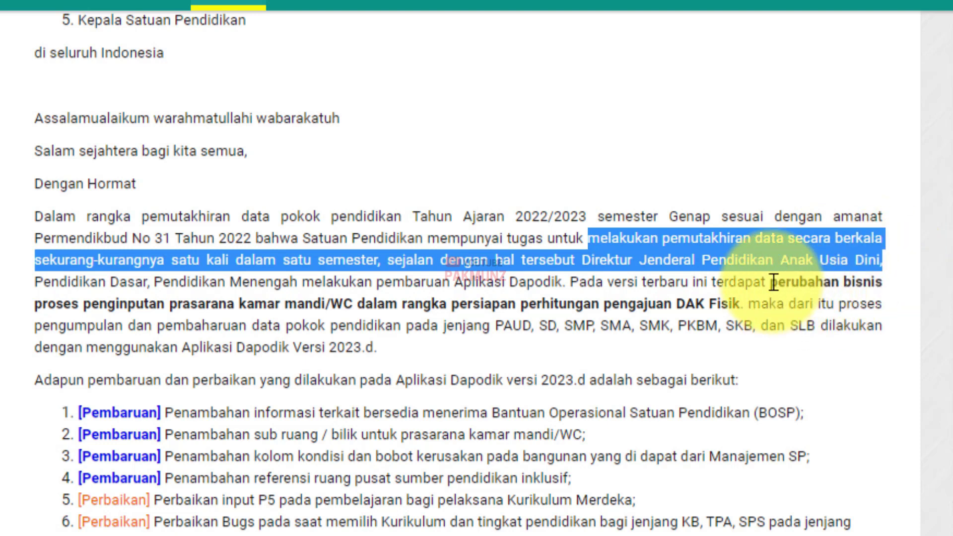
pyautogui.moveTo(772, 282); pyautogui.dragTo(873, 288)
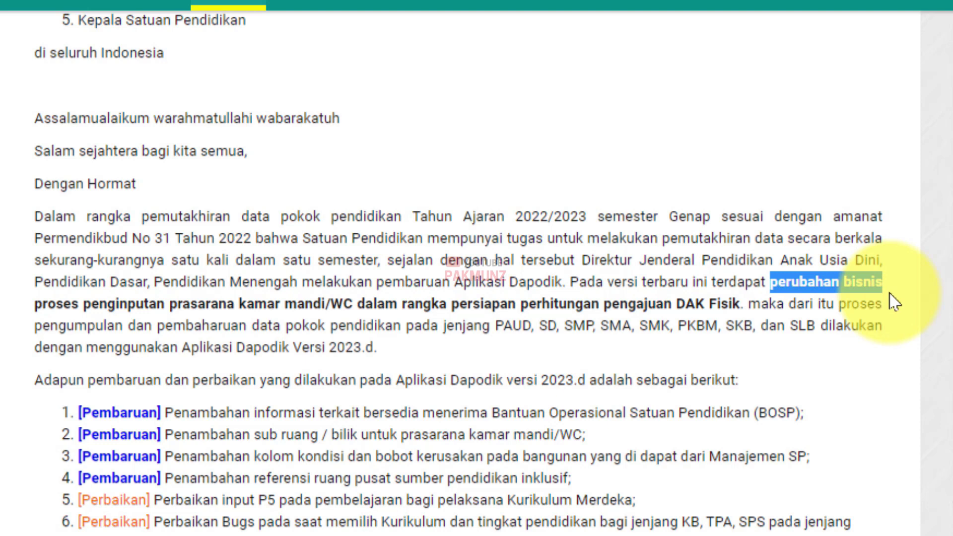
pyautogui.click(720, 301)
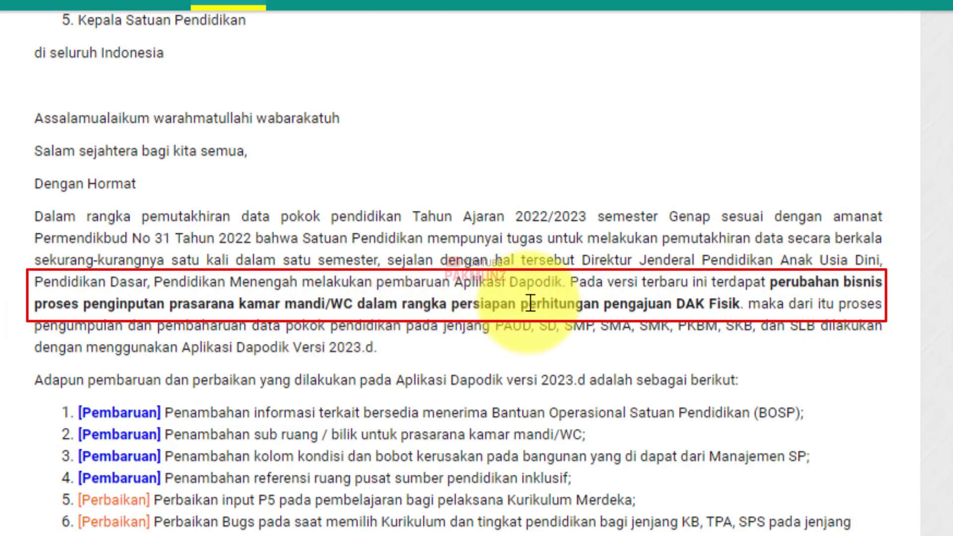
pyautogui.moveTo(499, 304); pyautogui.dragTo(743, 306)
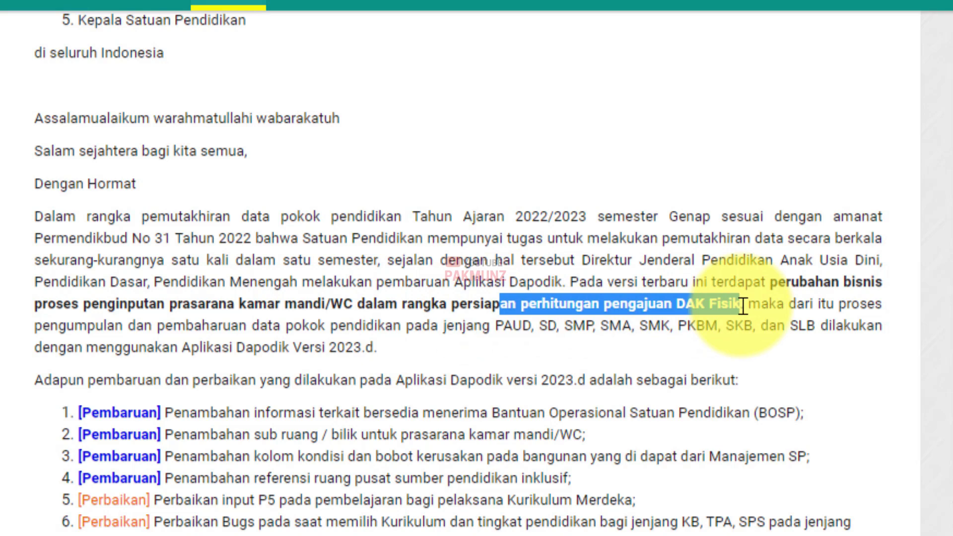
pyautogui.scroll(-4, 736, 312)
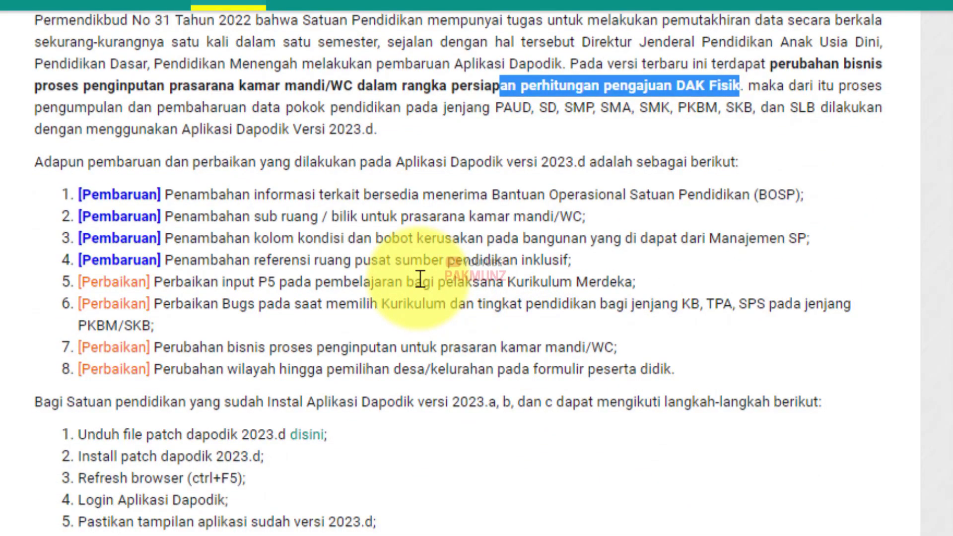
pyautogui.scroll(2, 680, 329)
pyautogui.click(774, 268)
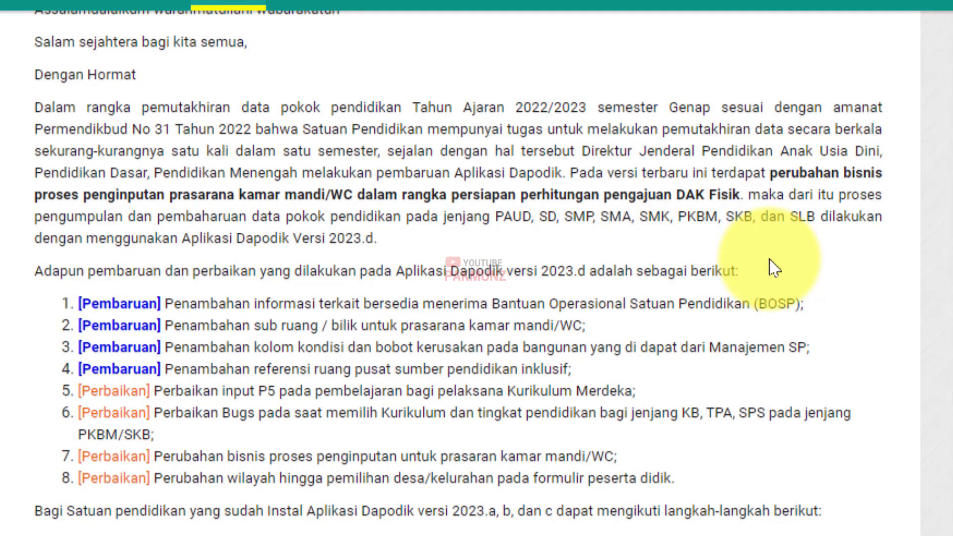
# Review the announcement's numbered list of updates and fixes in Dapodik version 2023.d.
pyautogui.scroll(-2, 775, 268)
pyautogui.scroll(-2, 774, 268)
pyautogui.scroll(2, 713, 373)
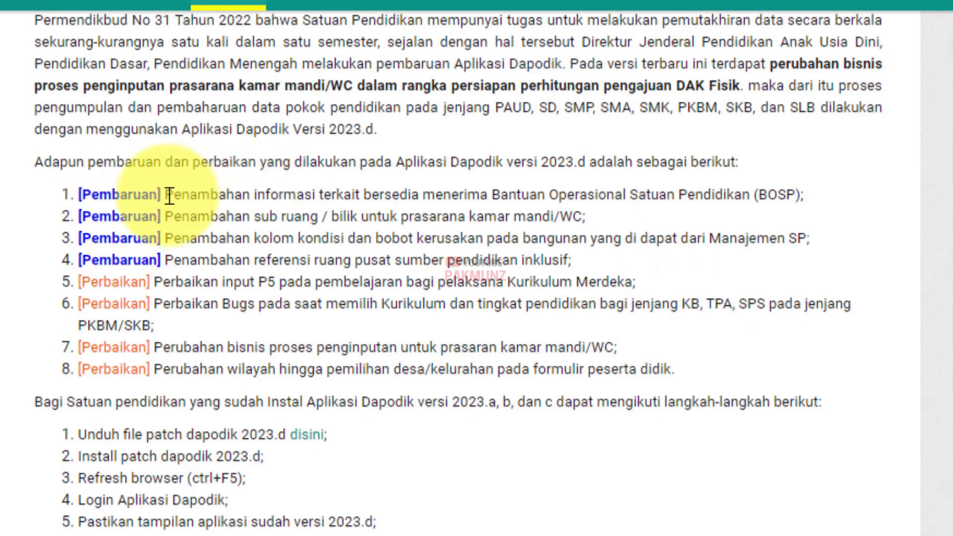
pyautogui.moveTo(33, 161); pyautogui.dragTo(680, 385)
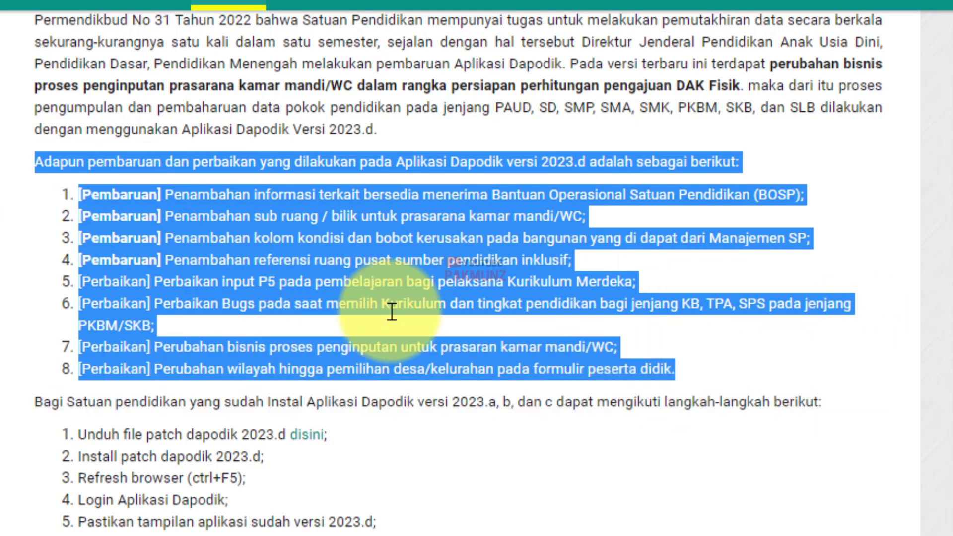
pyautogui.click(477, 452)
# Read the patch installation instructions for schools that already have Dapodik 2023.a, b or c.
pyautogui.scroll(-4, 478, 450)
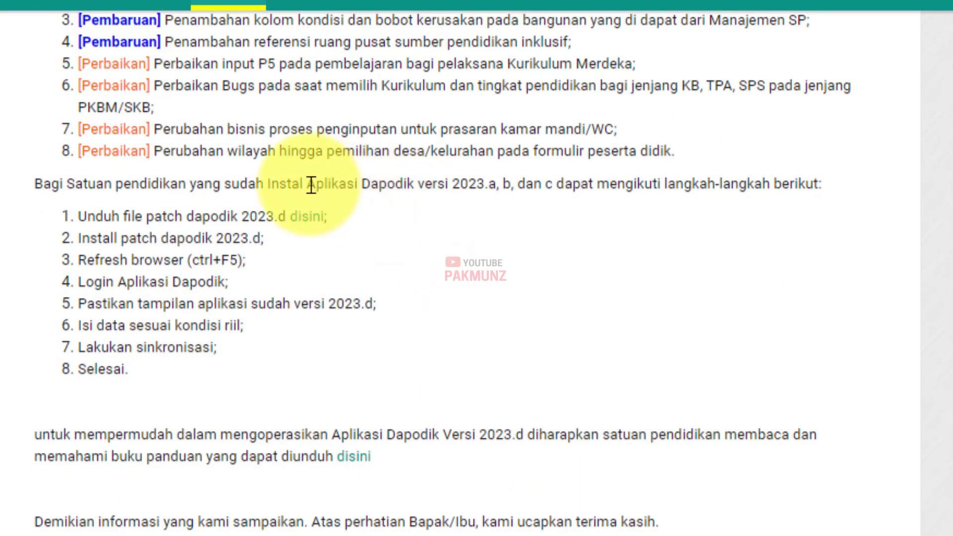
pyautogui.moveTo(310, 185); pyautogui.dragTo(622, 195)
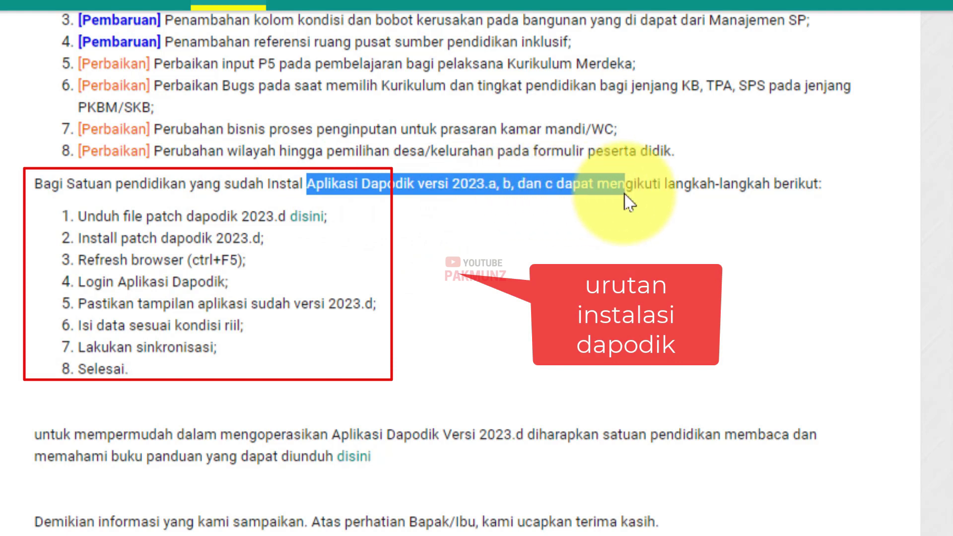
pyautogui.click(506, 201)
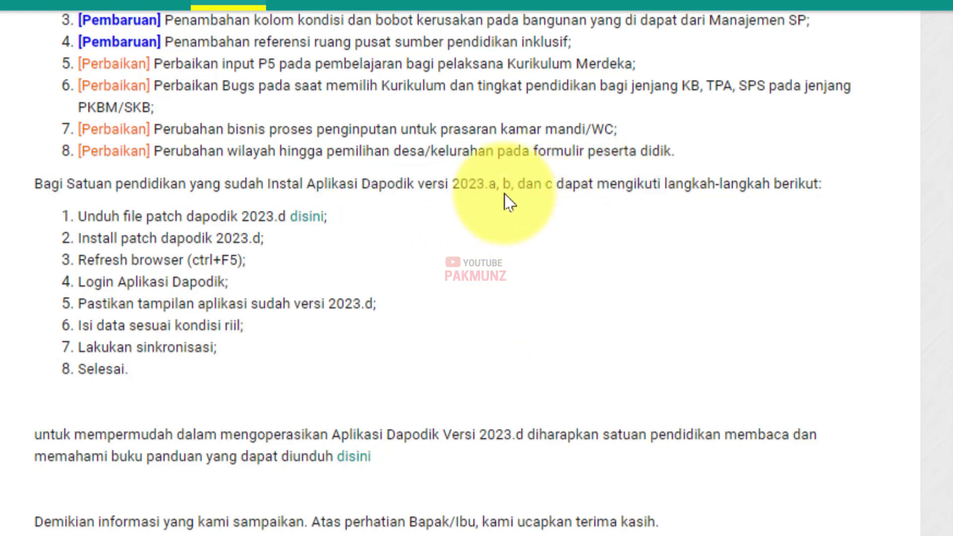
pyautogui.moveTo(478, 187); pyautogui.dragTo(560, 189)
pyautogui.click(524, 235)
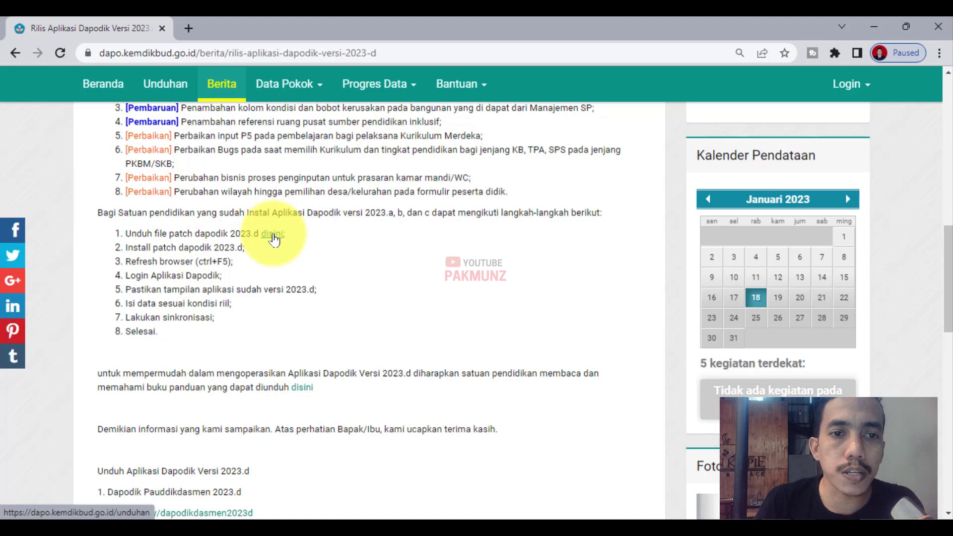
# Open the download page through the announcement's 2023.d patch link and go to the alternative installer and patch links.
pyautogui.click(272, 234)
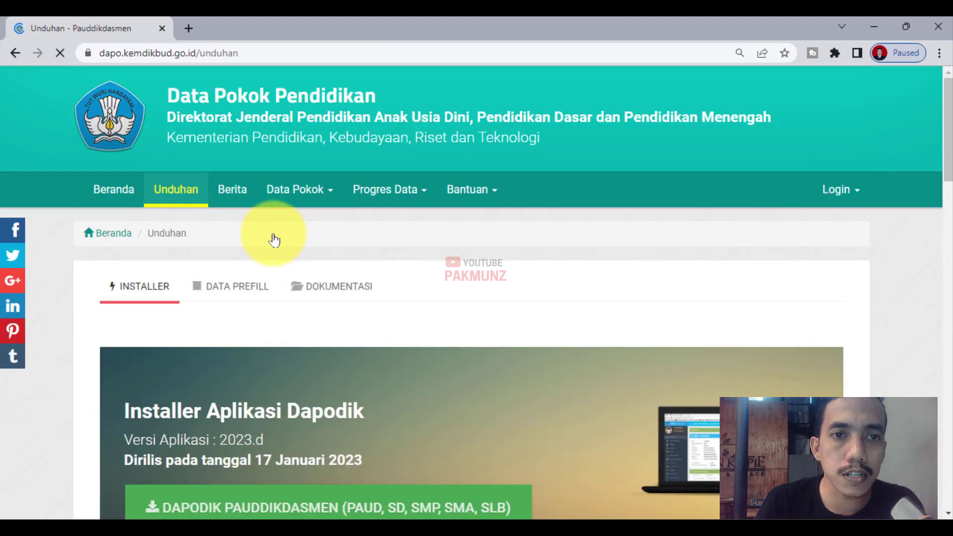
pyautogui.scroll(-8, 390, 292)
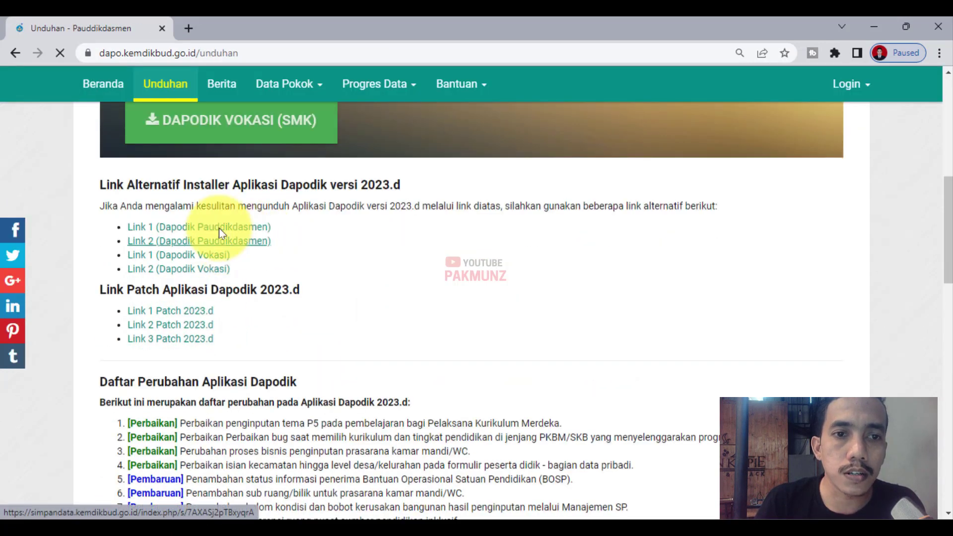
pyautogui.click(219, 228)
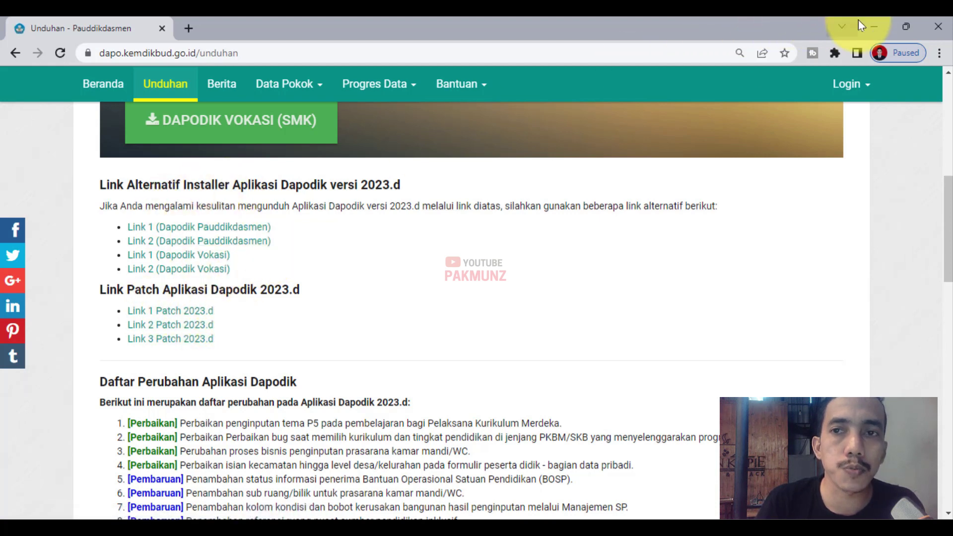
# Launch the local Dapodik application and sign in with the saved credentials for 2022/2023 Genap under the school operator role.
pyautogui.click(873, 26)
pyautogui.doubleClick(32, 119)
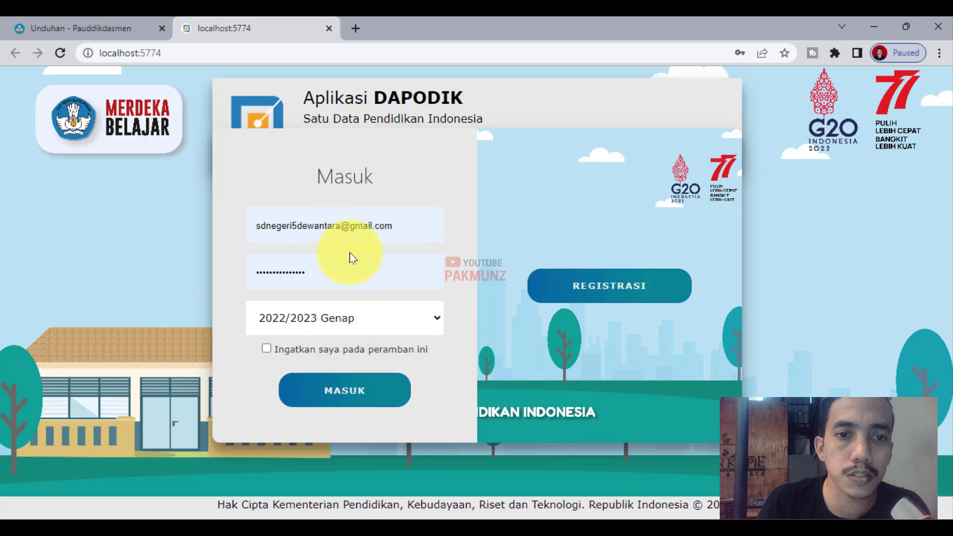
pyautogui.click(373, 387)
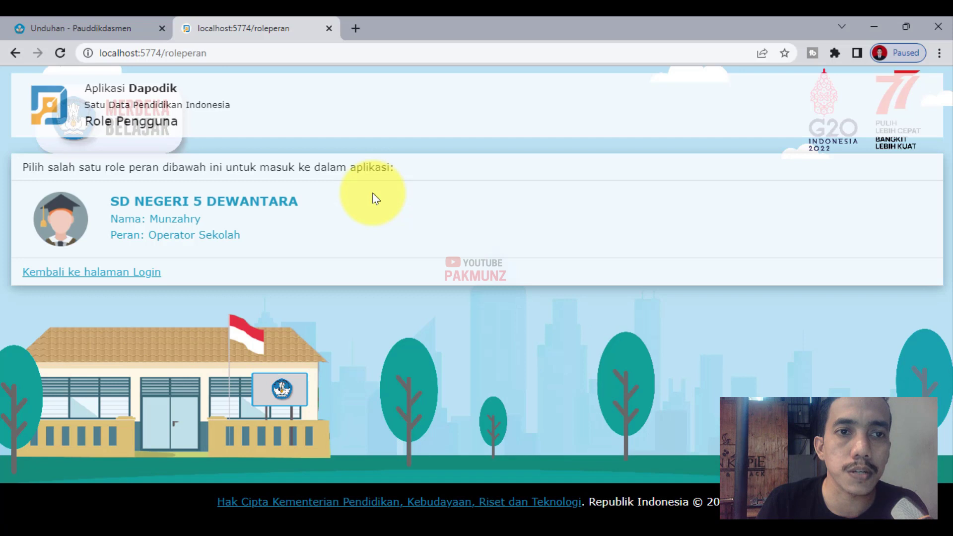
pyautogui.click(236, 206)
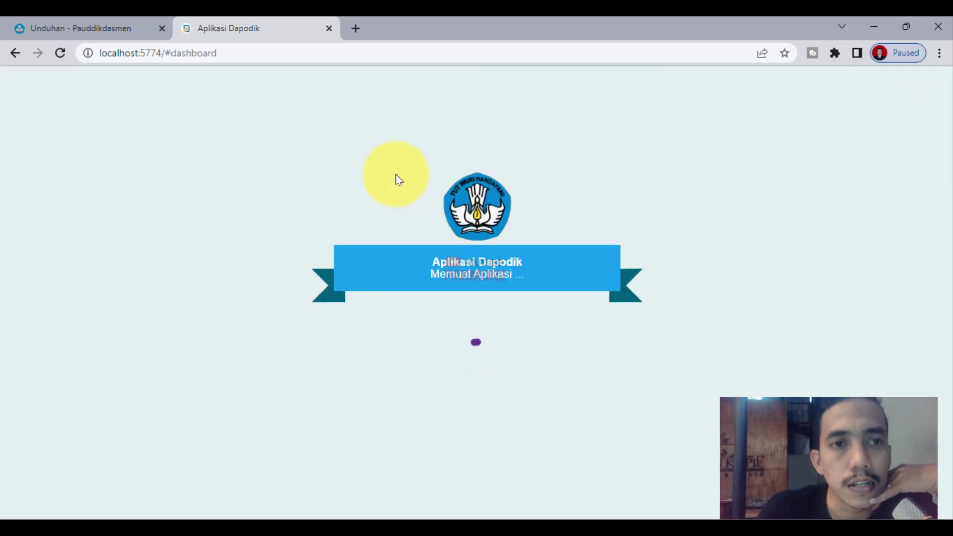
# Return to the Dapodik dashboard after it loads and close the welcome window with the version notes.
pyautogui.click(110, 27)
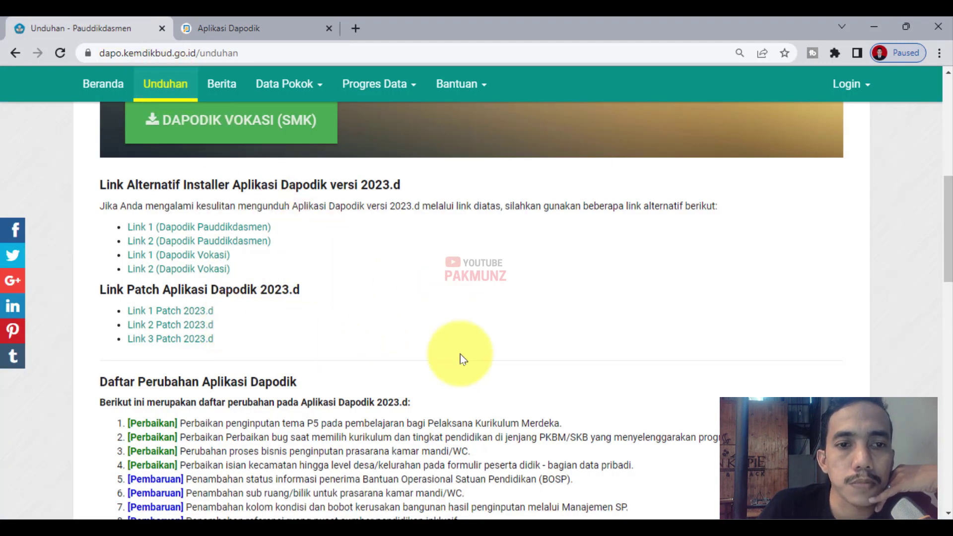
pyautogui.click(243, 22)
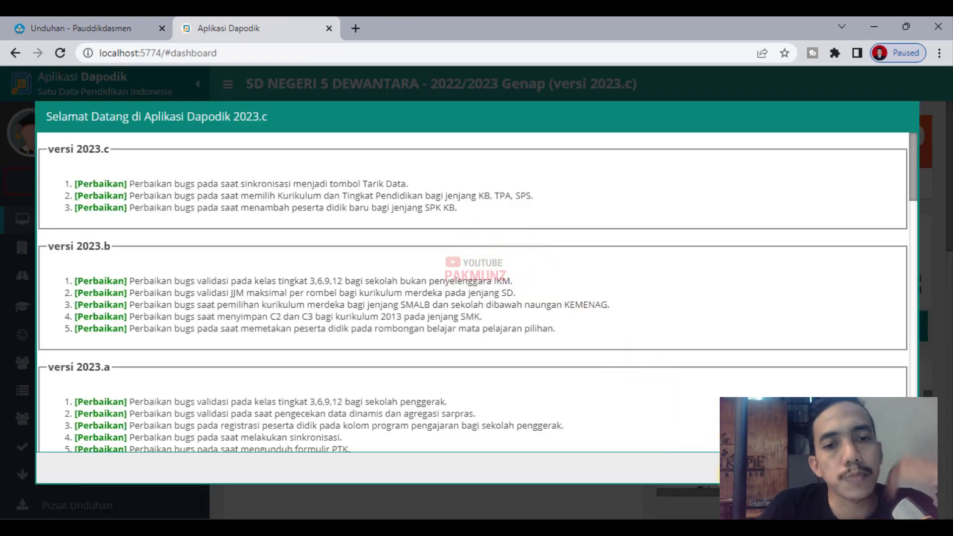
pyautogui.click(887, 468)
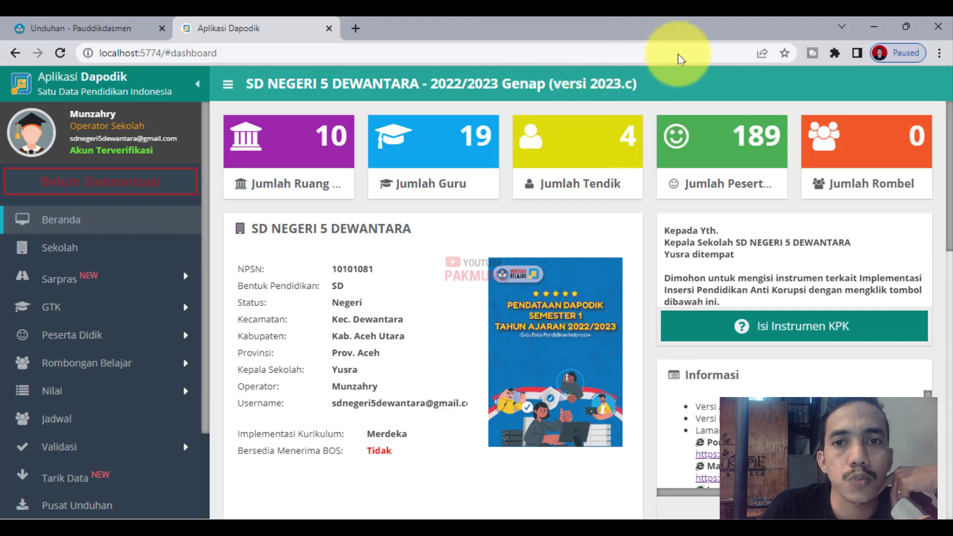
# Download the patch from "Link 1 Patch 2023.d" on the download page, reusing the existing file if it is complete.
pyautogui.click(77, 21)
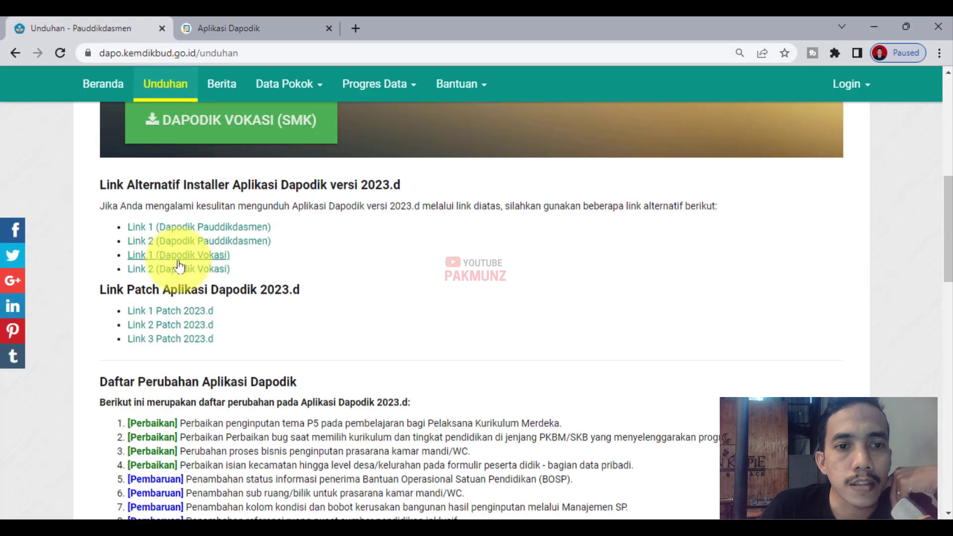
pyautogui.click(198, 313)
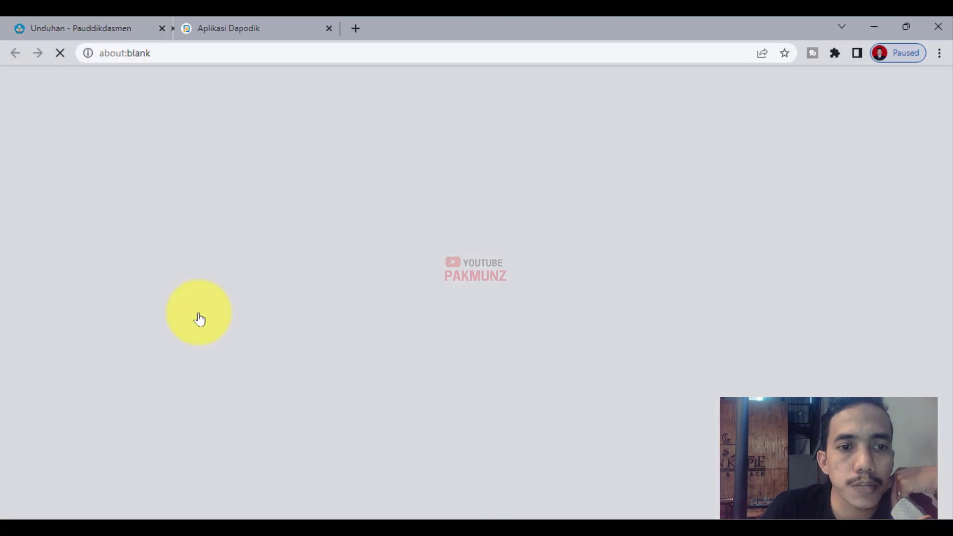
pyautogui.click(459, 328)
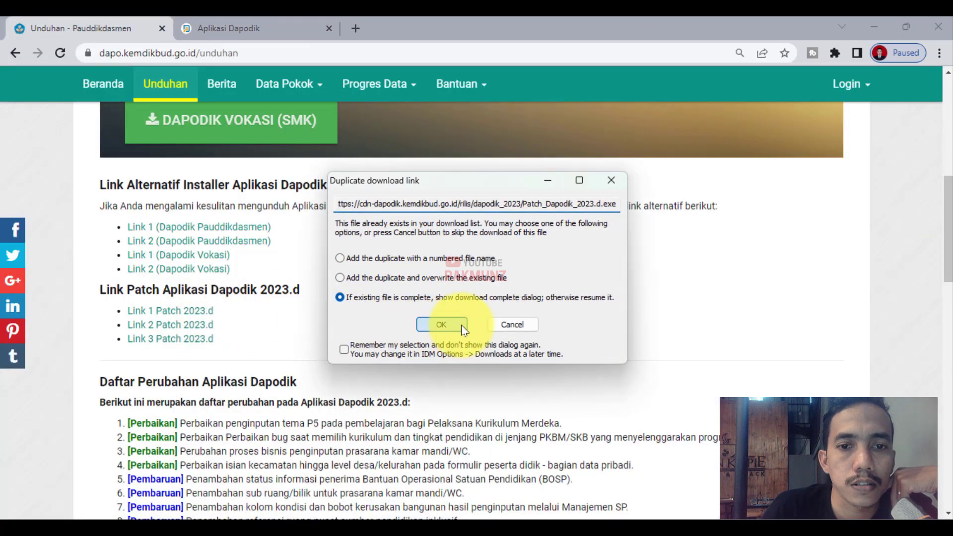
# Try to install Patch_Dapodik_2023.d from the Programs download folder, then leave the folder.
pyautogui.click(526, 319)
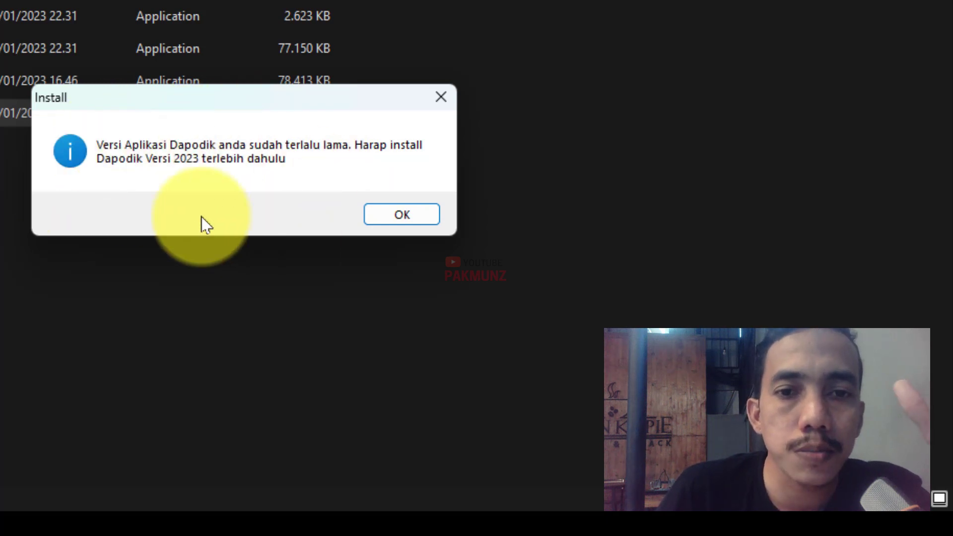
pyautogui.click(376, 222)
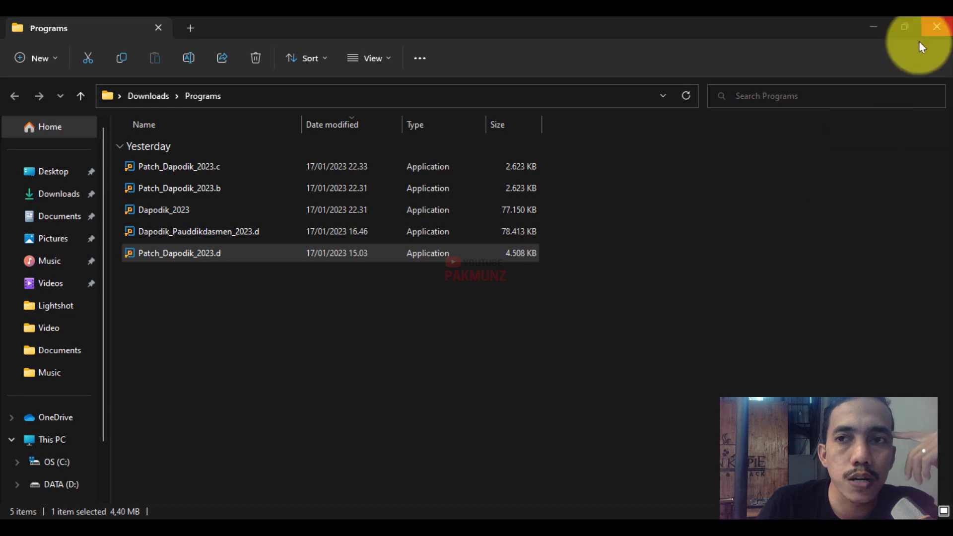
pyautogui.click(870, 29)
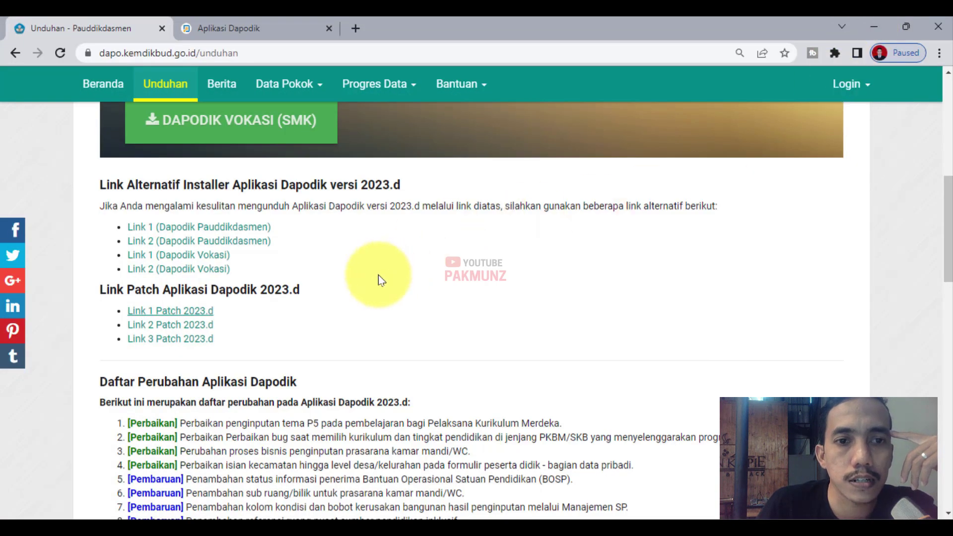
# Go back to the Dapodik 2023.d release announcement and return to its beginning.
pyautogui.scroll(5, 348, 298)
pyautogui.click(11, 52)
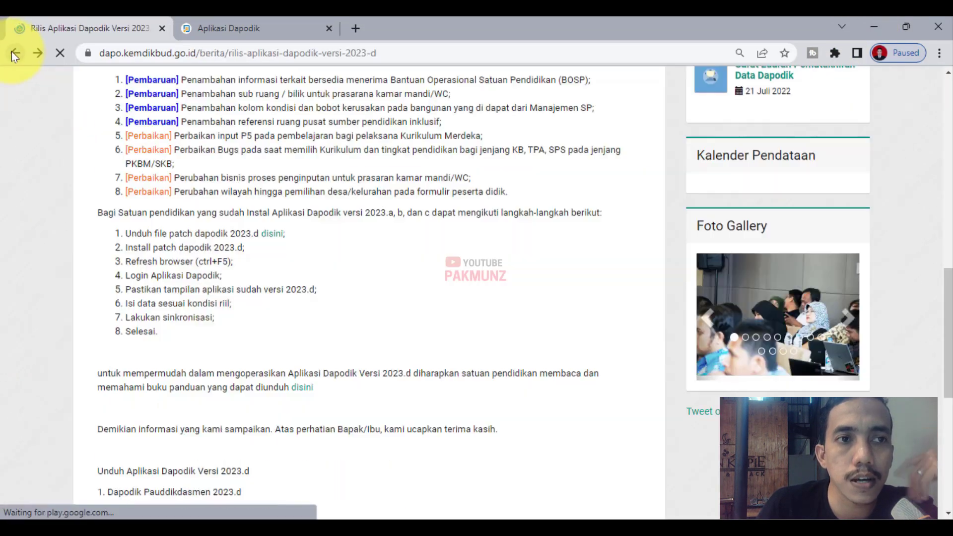
pyautogui.scroll(5, 396, 357)
pyautogui.scroll(7, 396, 356)
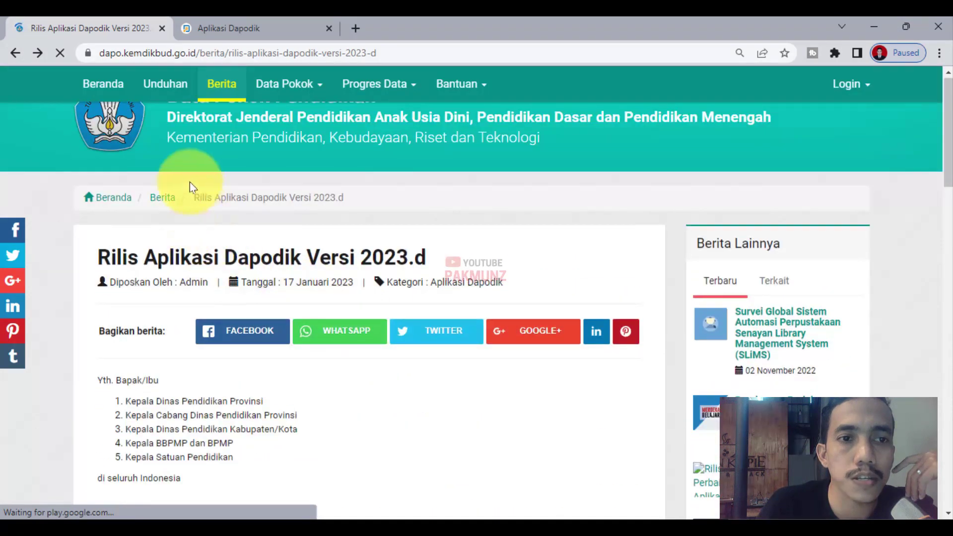
pyautogui.scroll(1, 192, 188)
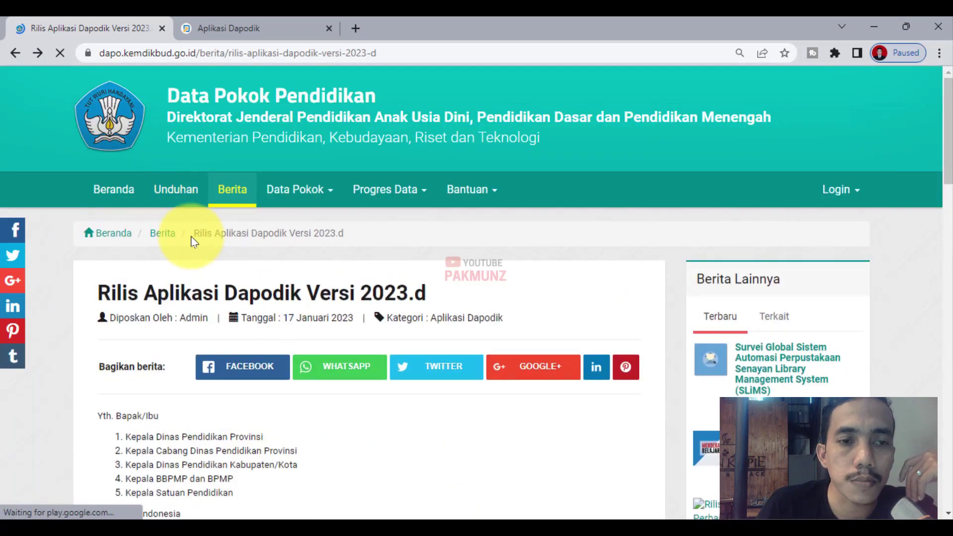
# Open the full news list, go to page 2, and find the "Rilis Perbaikan Aplikasi Dapodik Versi 2023.a" entry and its release date.
pyautogui.click(162, 240)
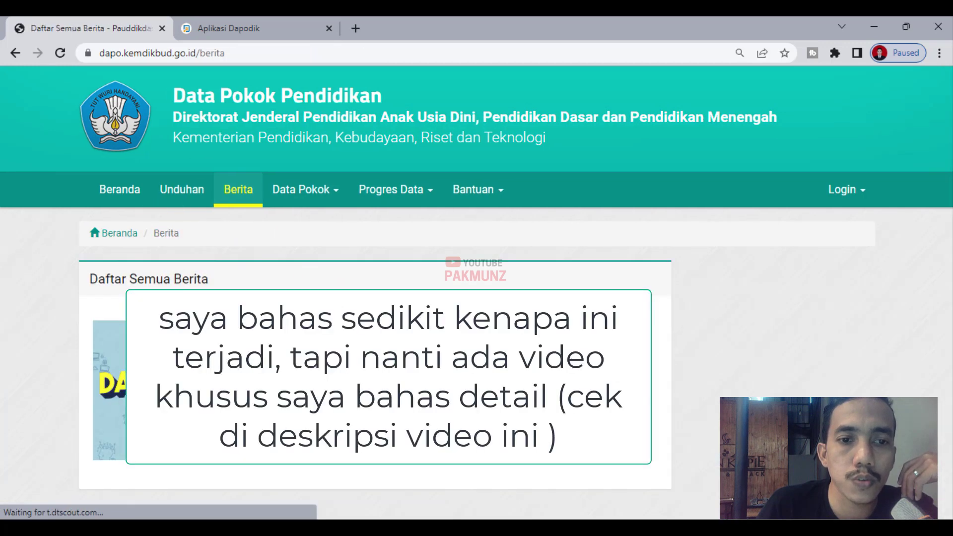
pyautogui.scroll(-3, 664, 352)
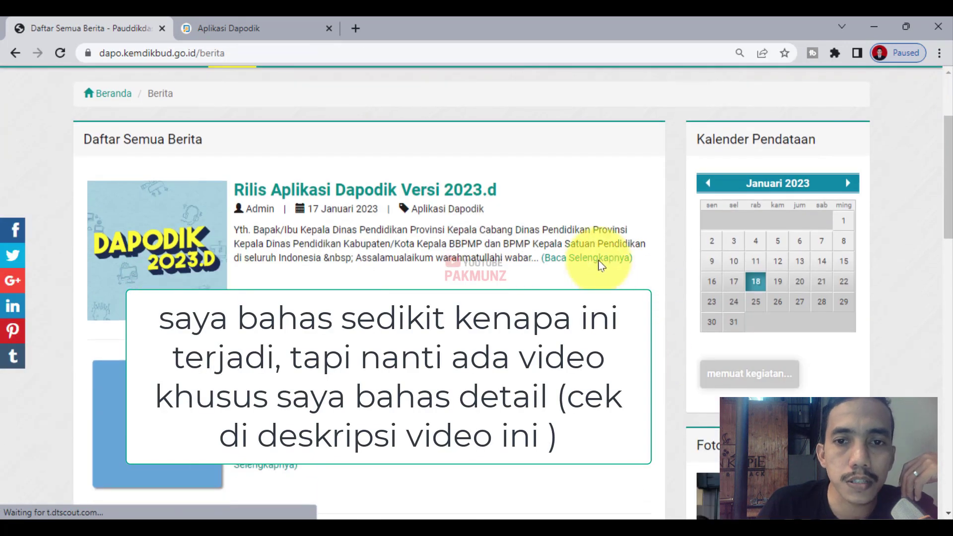
pyautogui.scroll(-15, 476, 298)
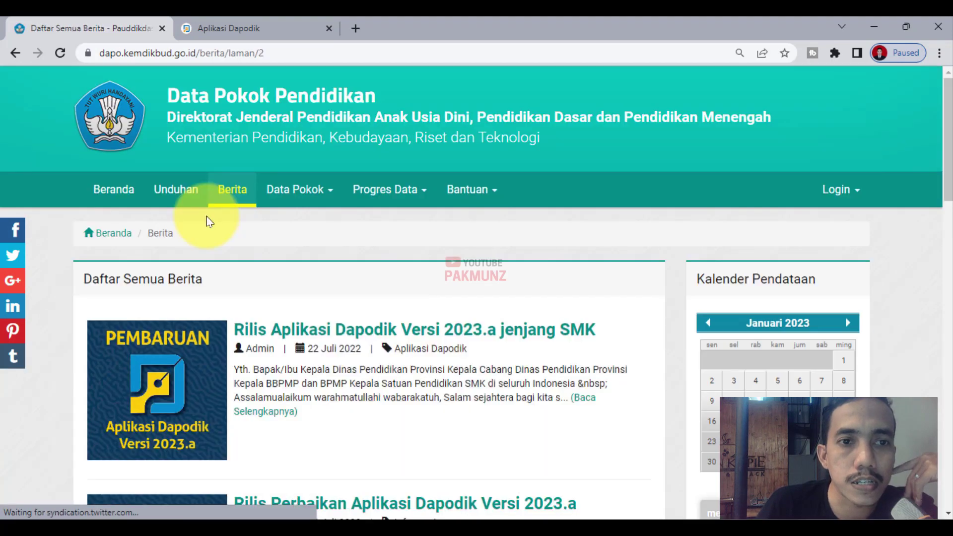
pyautogui.scroll(-6, 526, 342)
pyautogui.scroll(-5, 526, 343)
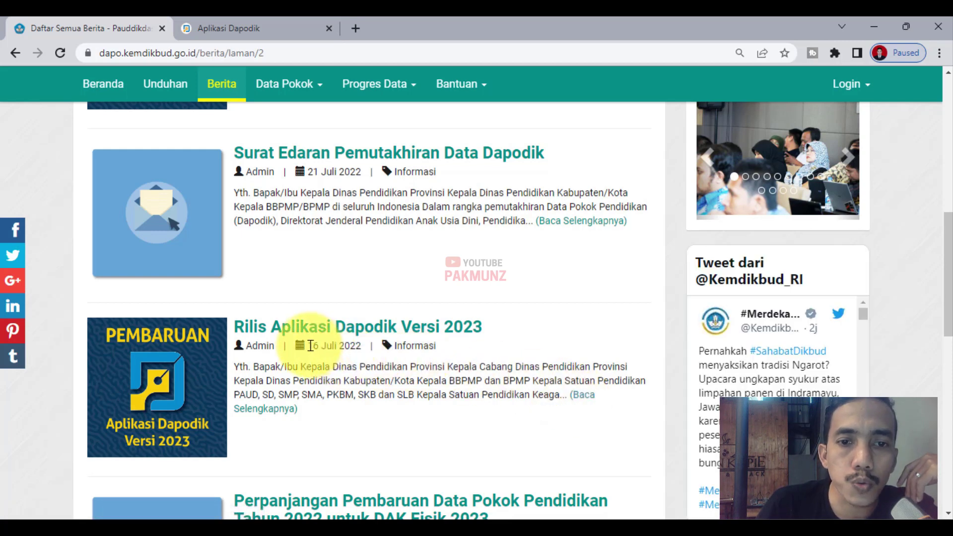
pyautogui.scroll(4, 603, 415)
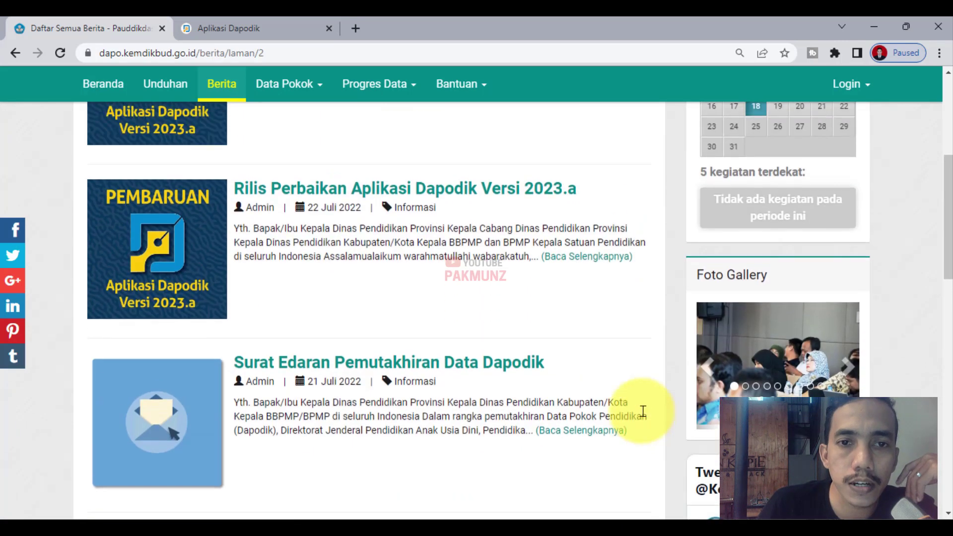
pyautogui.scroll(3, 641, 395)
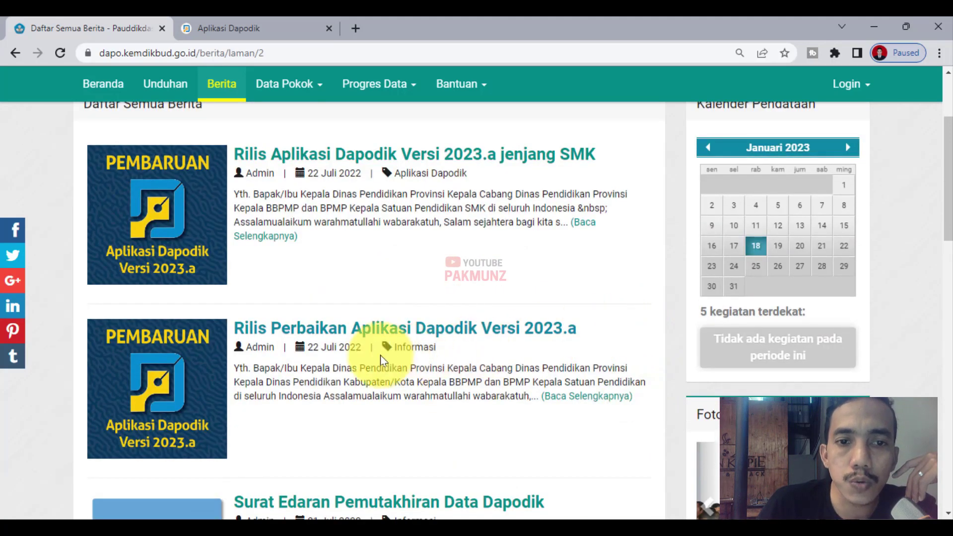
pyautogui.moveTo(309, 347); pyautogui.dragTo(361, 348)
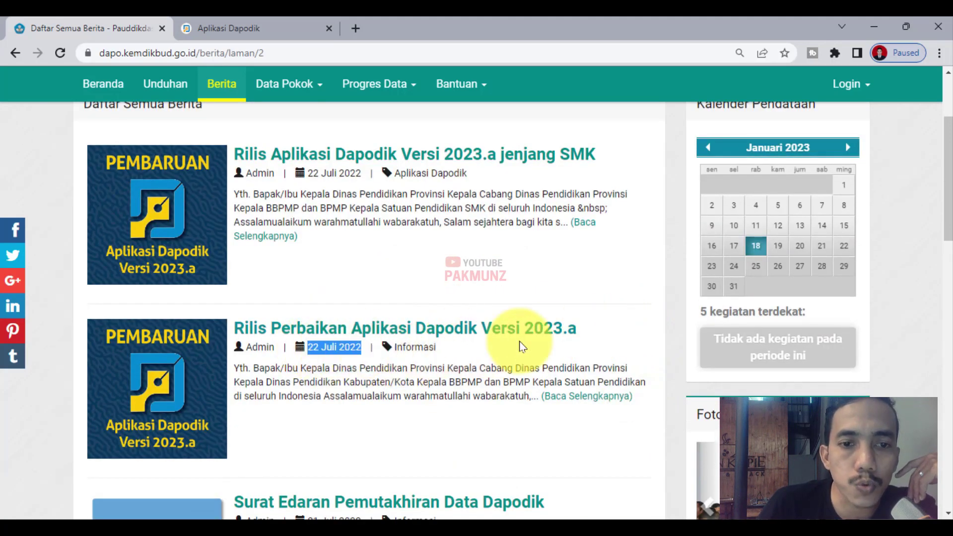
# Open the full "Rilis Perbaikan Aplikasi Dapodik Versi 2023.a" announcement and look through its update instructions.
pyautogui.click(591, 396)
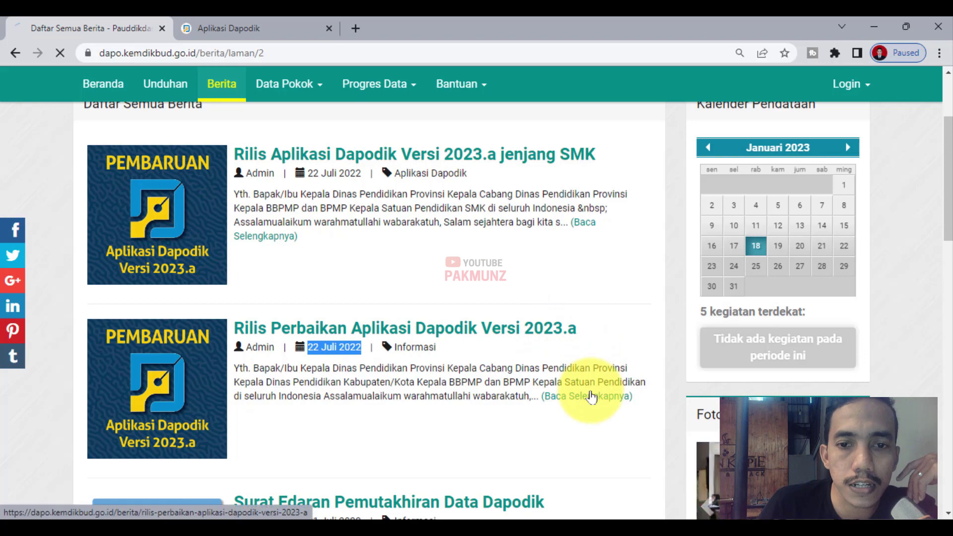
pyautogui.scroll(-5, 591, 396)
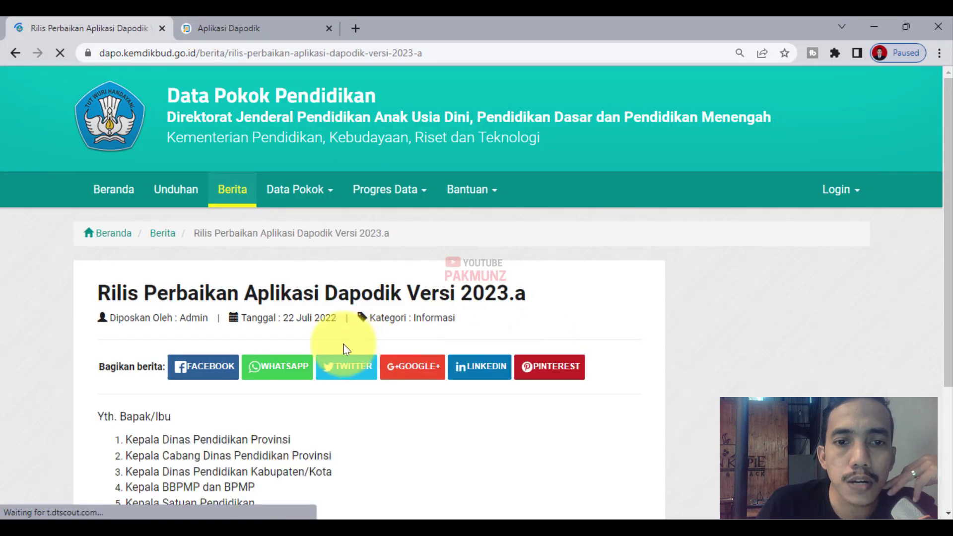
pyautogui.scroll(-3, 341, 343)
pyautogui.scroll(-10, 255, 362)
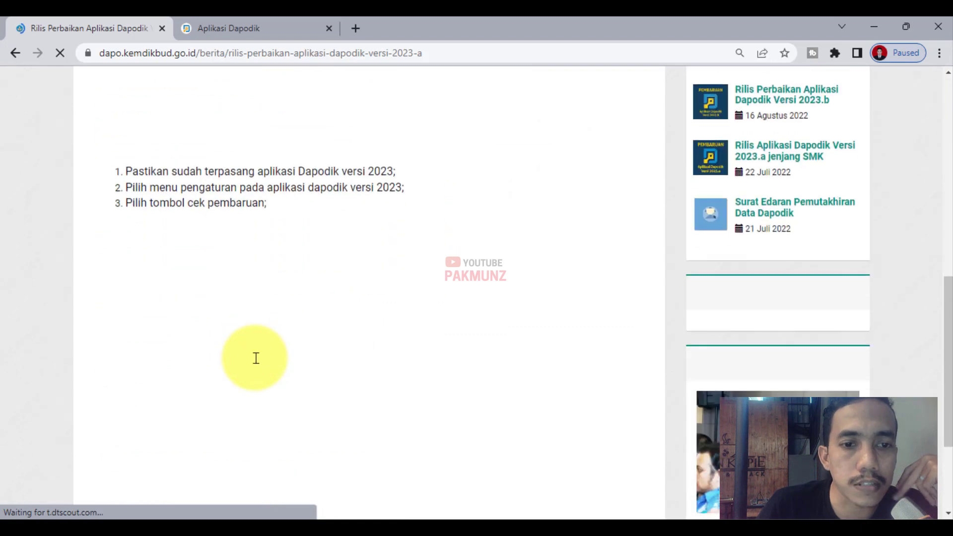
pyautogui.scroll(4, 258, 366)
# Show the update check option on the Dapodik application's Pengaturan page, and return to the 2023.a announcement.
pyautogui.hotkey('ctrl', 'Tab')
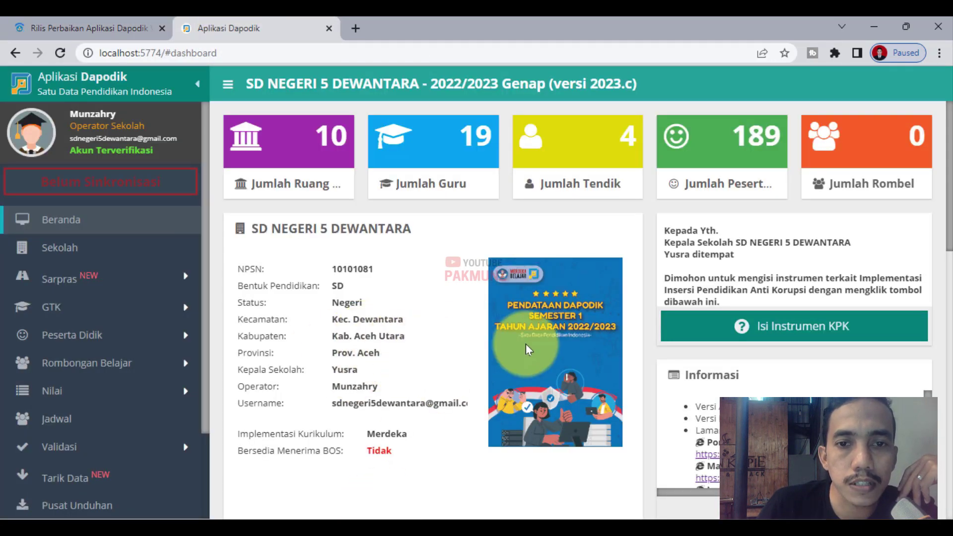
pyautogui.scroll(-2, 85, 448)
pyautogui.click(79, 453)
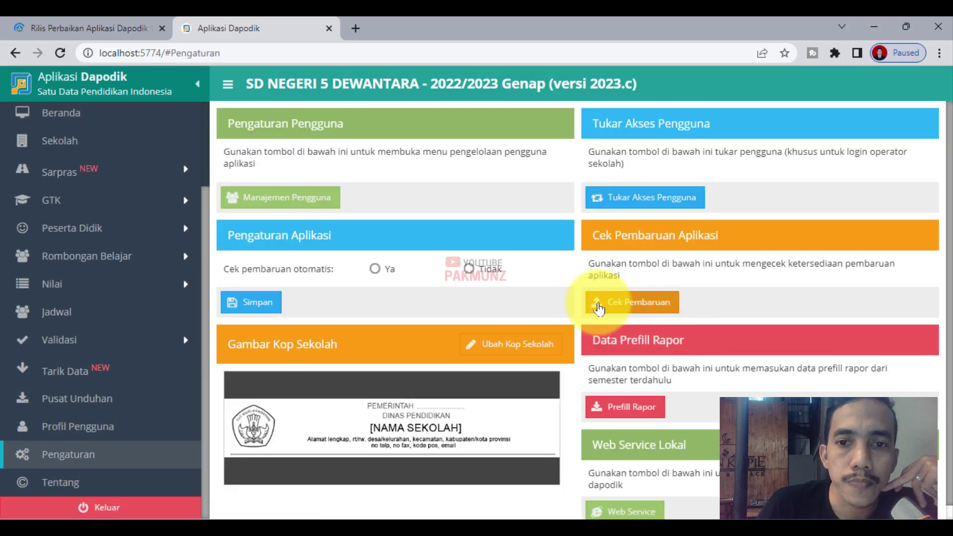
pyautogui.click(6, 21)
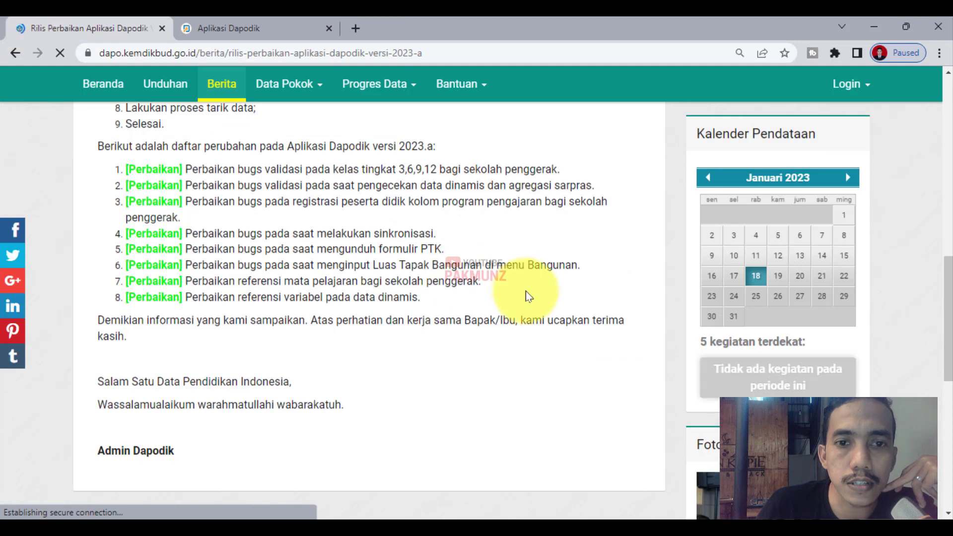
# Review the 2023.a list of changes and its steps for updating from within the application.
pyautogui.scroll(1, 526, 291)
pyautogui.scroll(1, 426, 273)
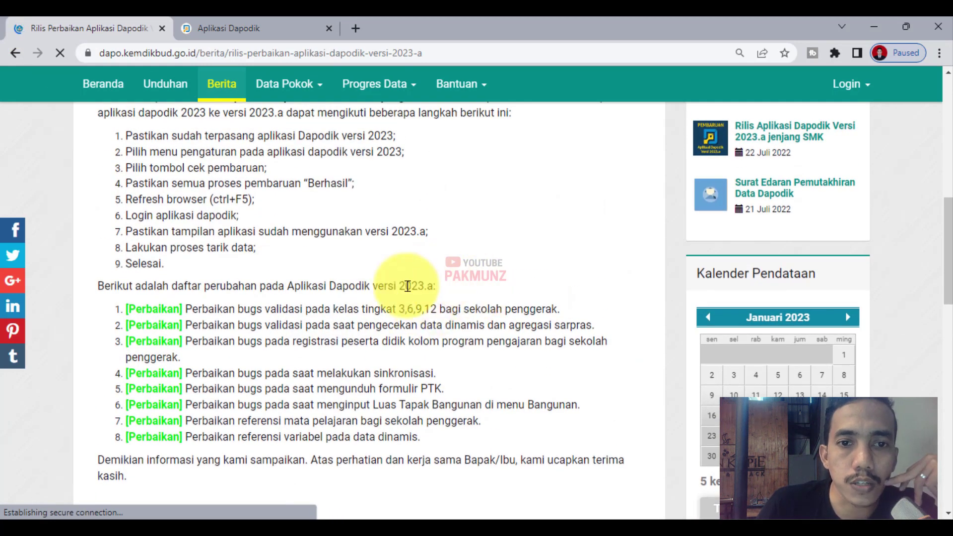
pyautogui.scroll(2, 417, 281)
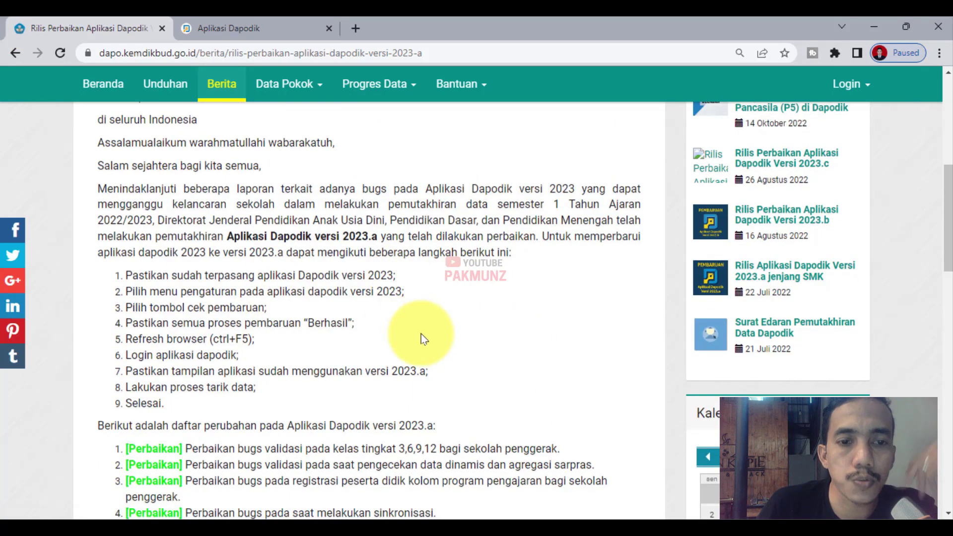
pyautogui.scroll(3, 437, 367)
pyautogui.scroll(4, 448, 386)
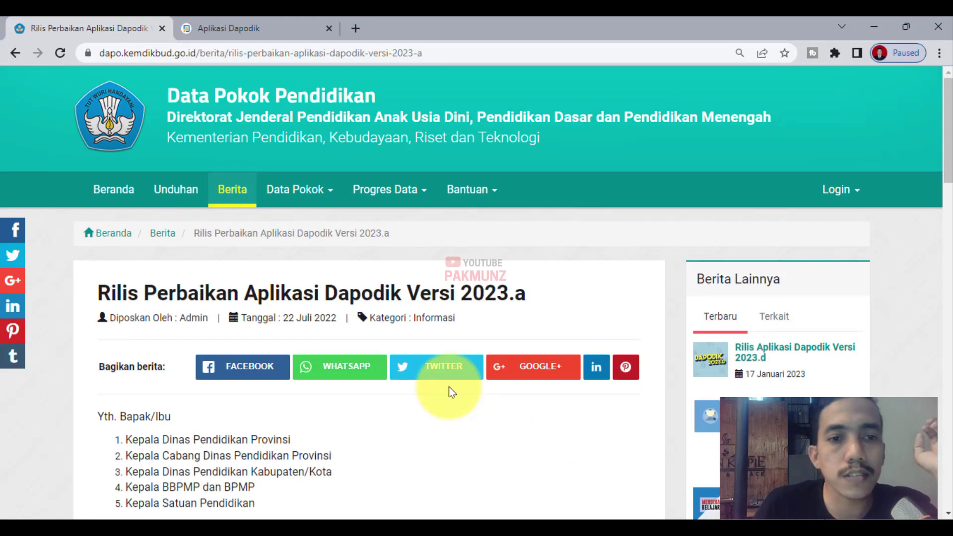
# Return to page 2 of the news list and compare the Dapodik 2023 and 2023.a release entries.
pyautogui.click(12, 53)
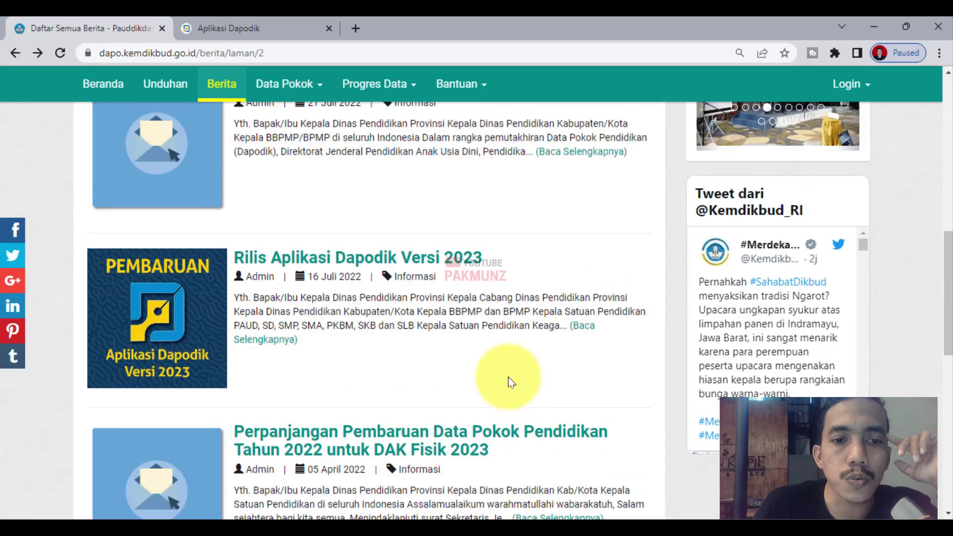
pyautogui.scroll(2, 508, 377)
pyautogui.scroll(-3, 508, 377)
pyautogui.scroll(4, 508, 377)
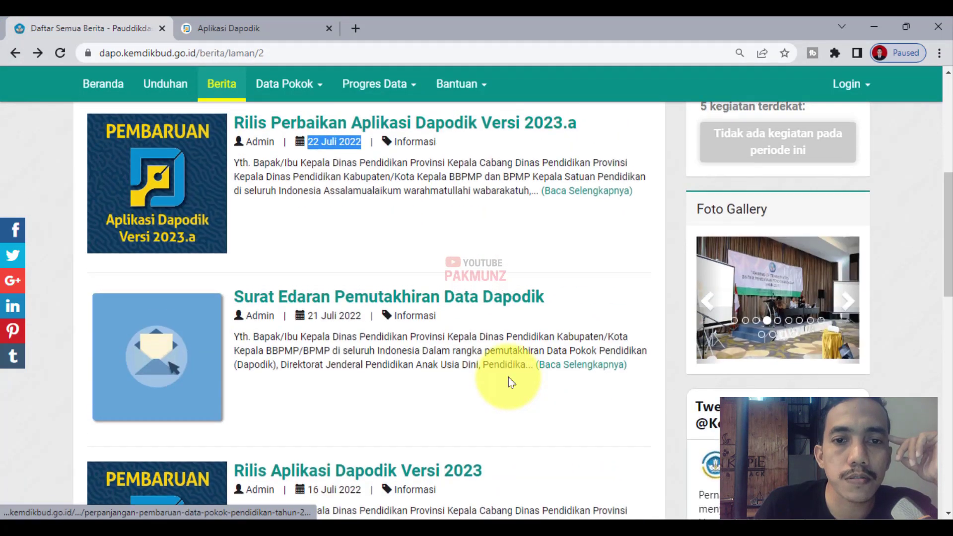
pyautogui.scroll(5, 509, 378)
pyautogui.scroll(-10, 549, 373)
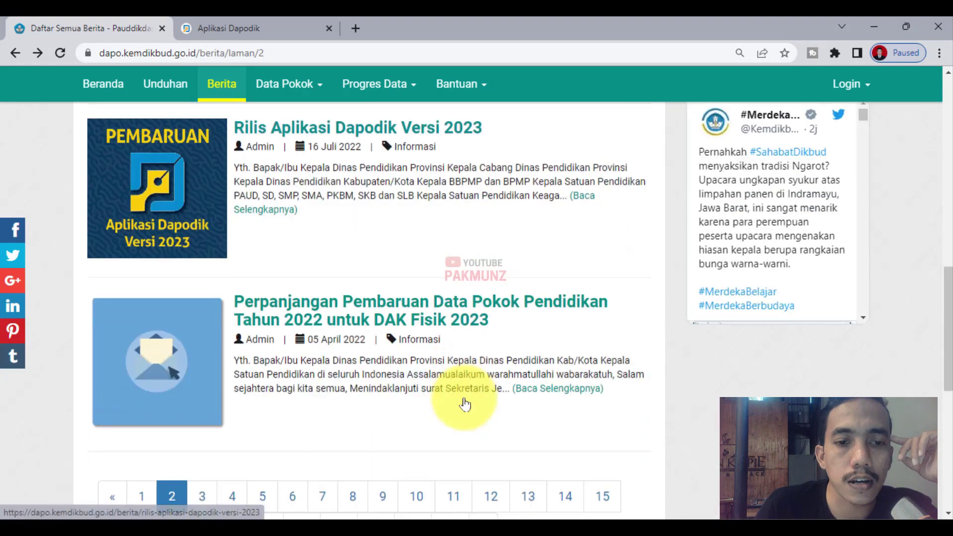
pyautogui.scroll(-4, 465, 404)
# Go to page 1 of the news list and examine the Dapodik 2023.b, 2023.c and 2023.d release entries.
pyautogui.click(148, 279)
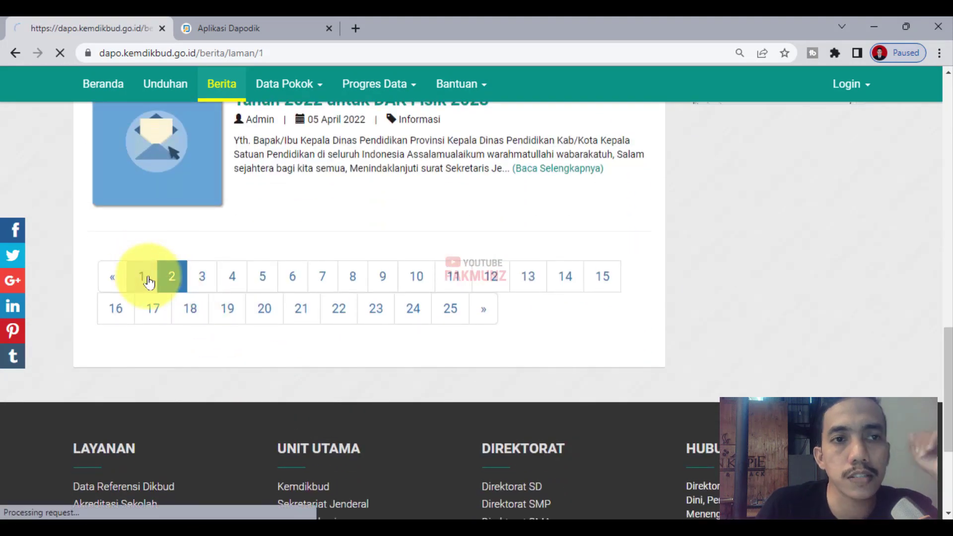
pyautogui.scroll(-11, 618, 350)
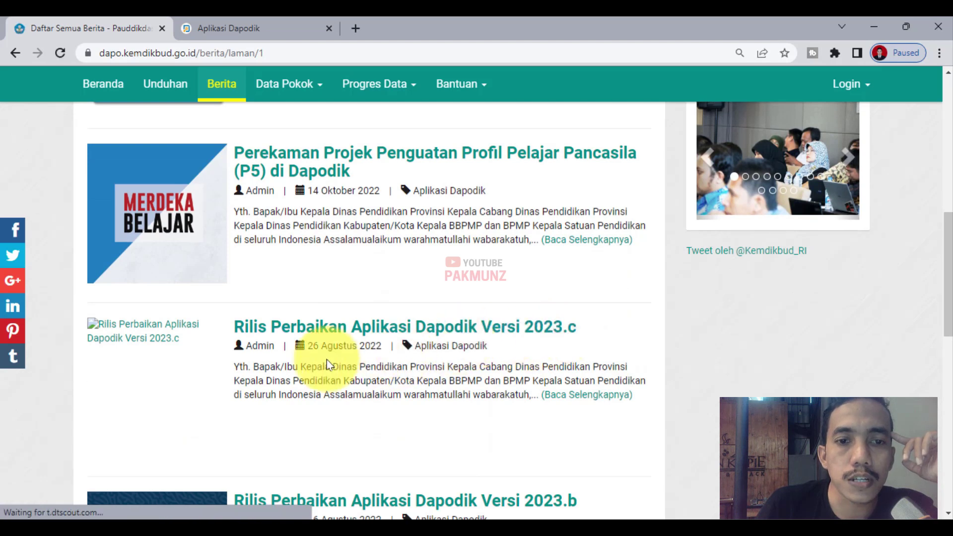
pyautogui.scroll(2, 398, 374)
pyautogui.scroll(-2, 482, 394)
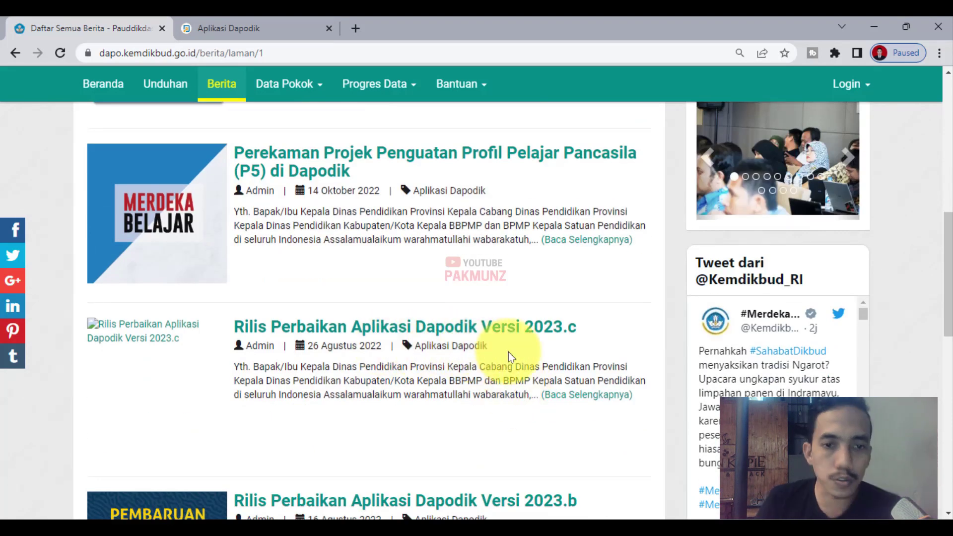
pyautogui.scroll(8, 508, 353)
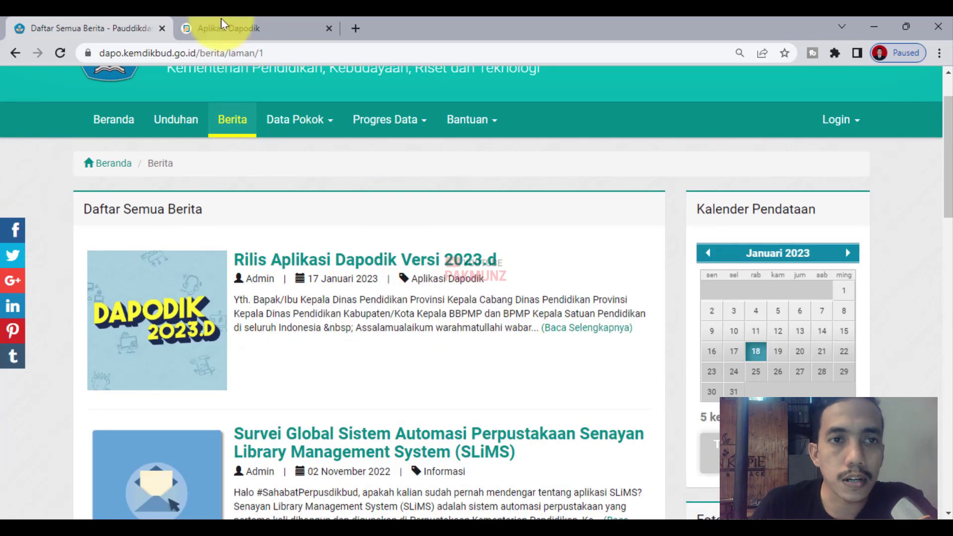
# Try again to install Patch_Dapodik_2023.d from the Programs download folder and dismiss the installer message.
pyautogui.click(263, 21)
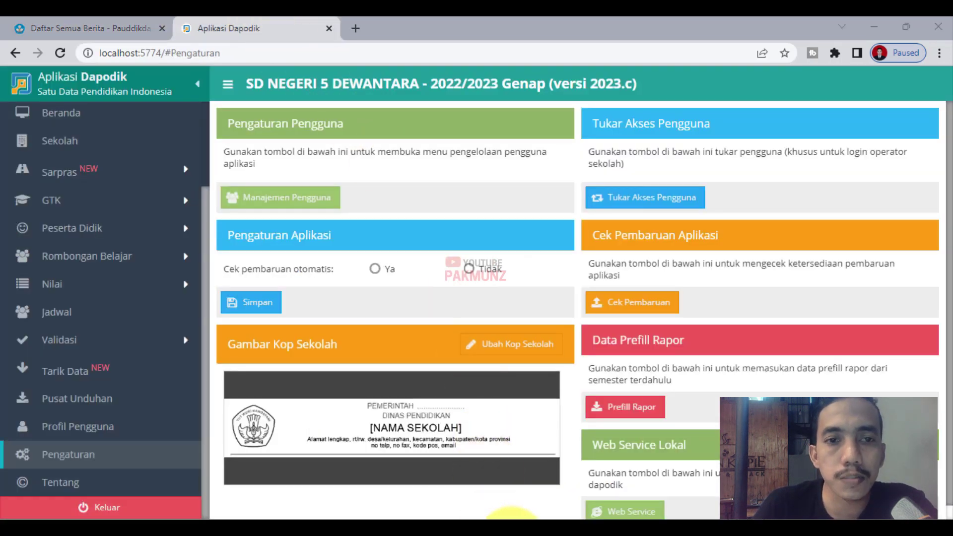
pyautogui.click(512, 535)
pyautogui.moveTo(243, 252)
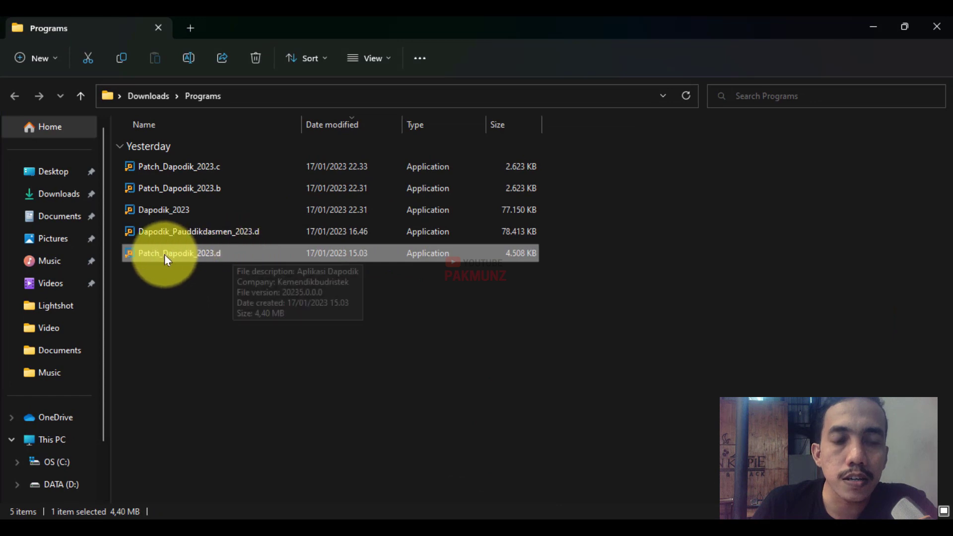
pyautogui.doubleClick(202, 259)
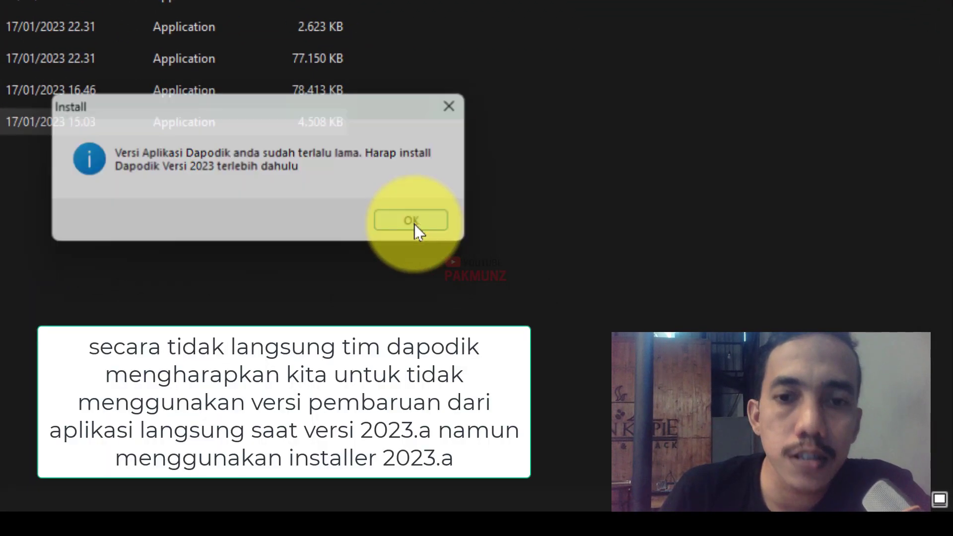
pyautogui.click(575, 315)
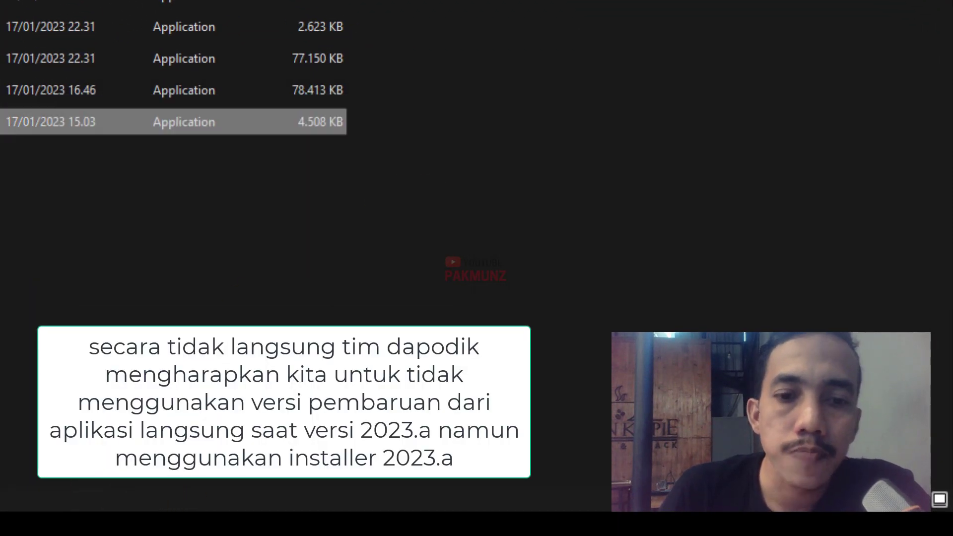
# Open the Windows Settings app from the Start menu.
pyautogui.click(119, 509)
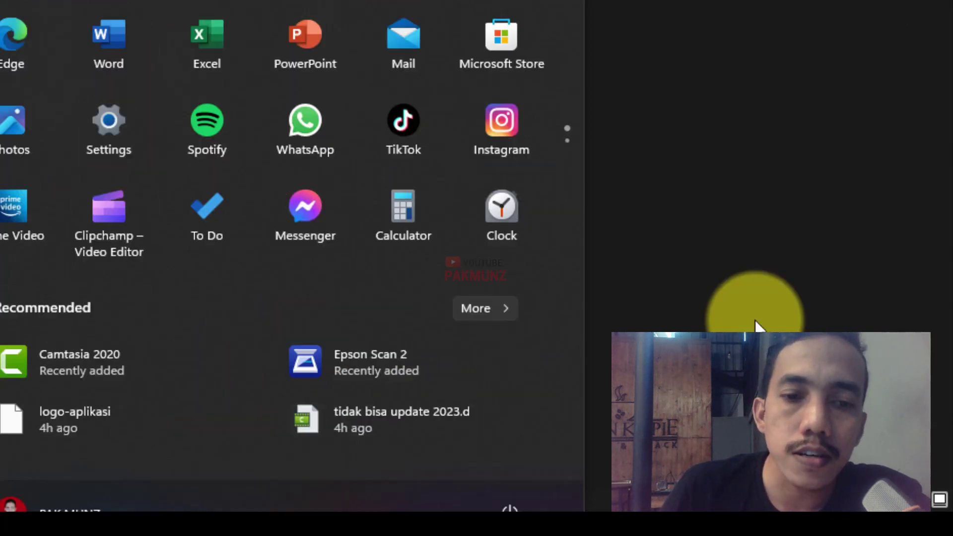
pyautogui.click(100, 502)
pyautogui.click(107, 502)
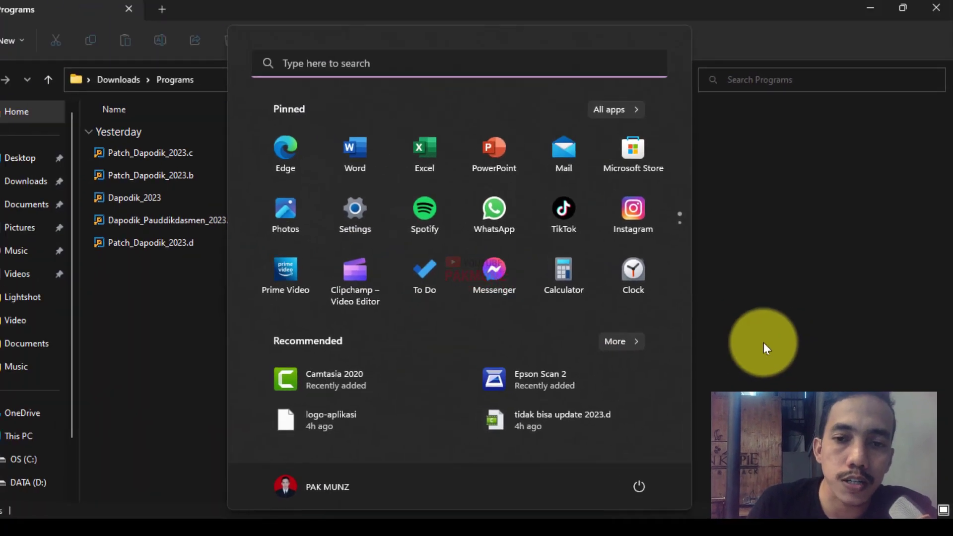
pyautogui.click(390, 507)
pyautogui.click(392, 494)
pyautogui.click(375, 240)
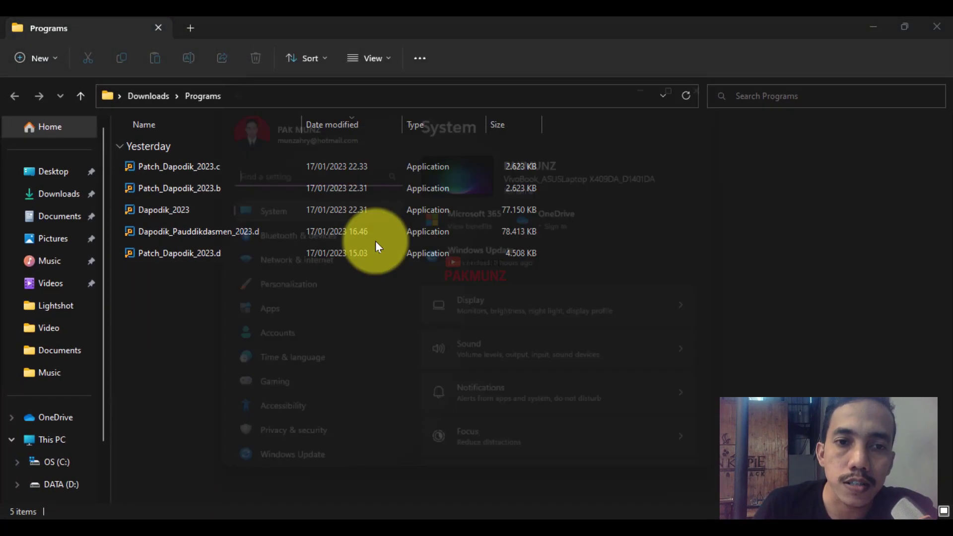
# Search the installed apps for "dapo" to check which Dapodik version Windows has registered.
pyautogui.click(269, 317)
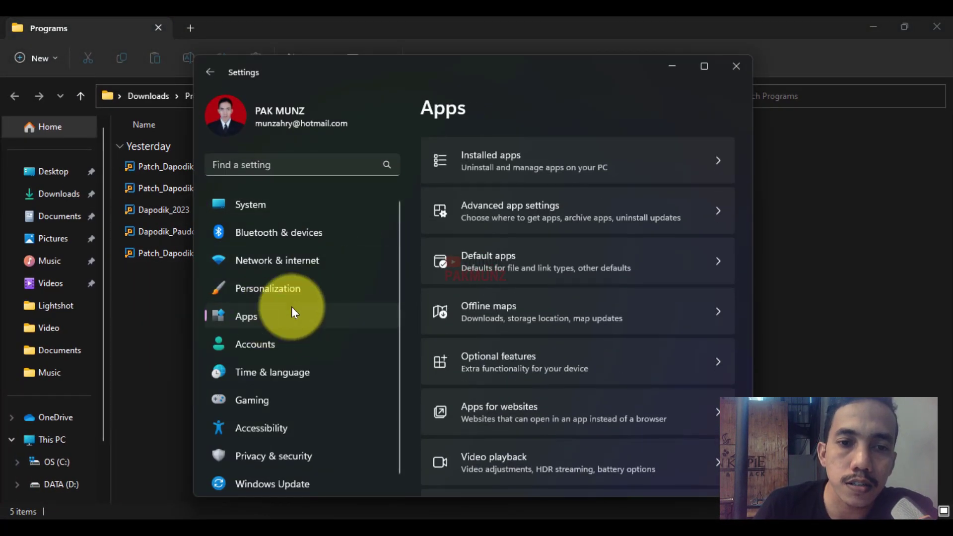
pyautogui.click(507, 162)
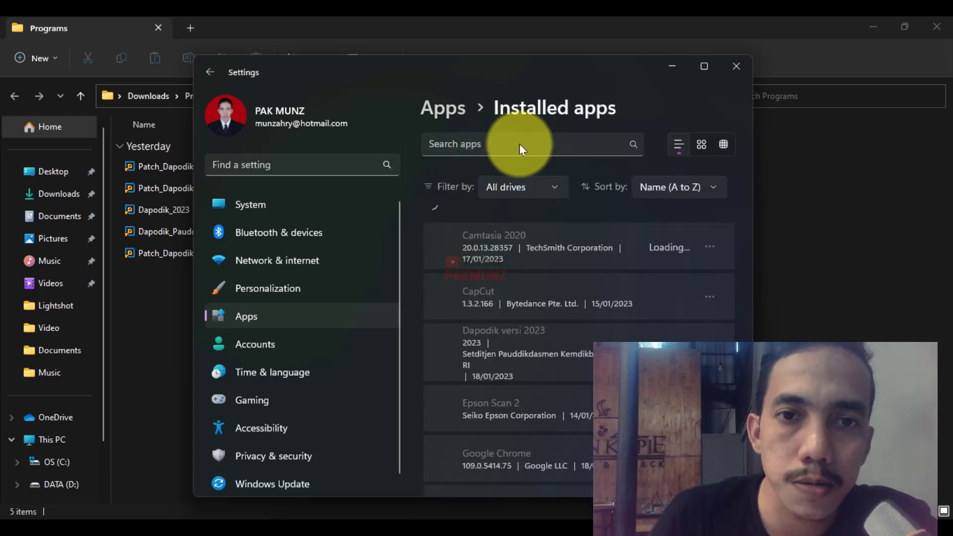
pyautogui.click(507, 145)
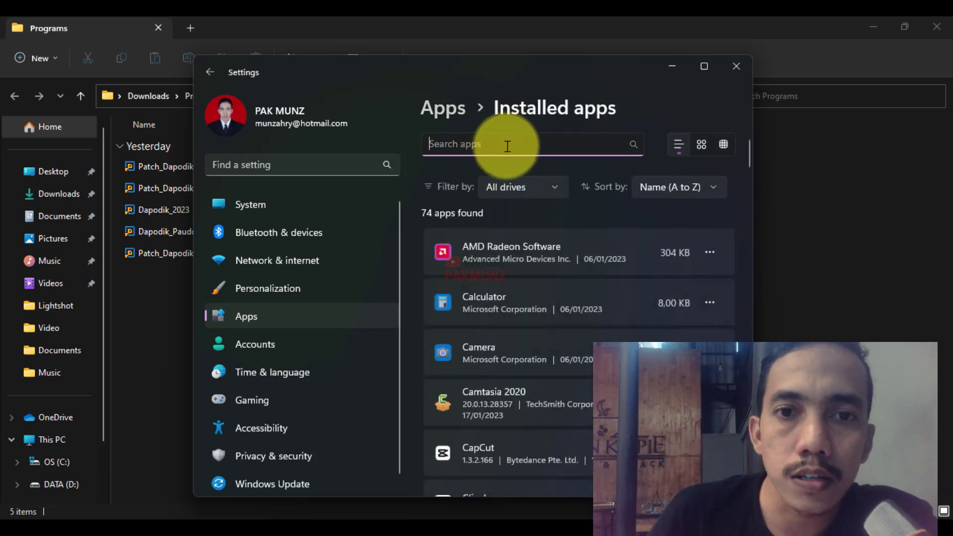
pyautogui.write('dapo')
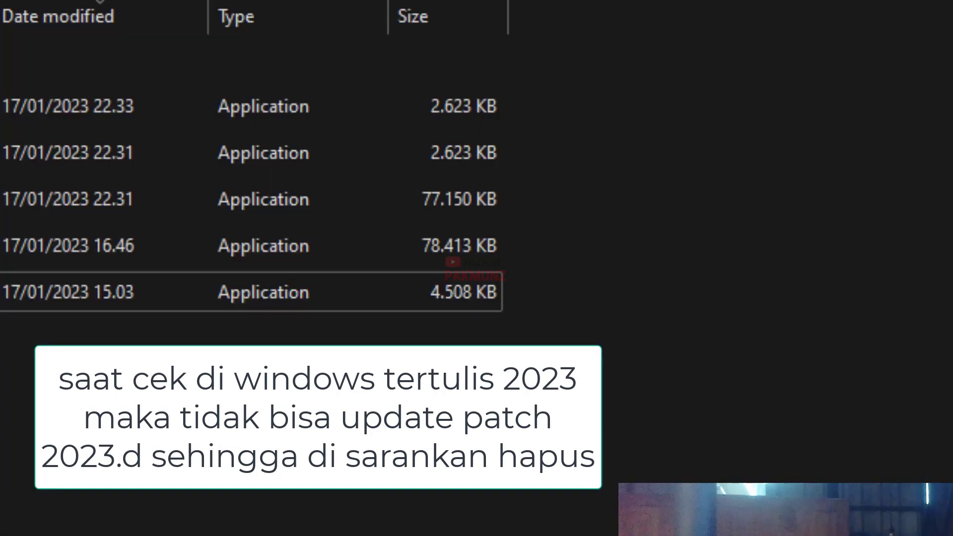
# Open the 2023.a screenshot from the Documents folder and zoom in on its registered Dapodik app entry.
pyautogui.click(54, 207)
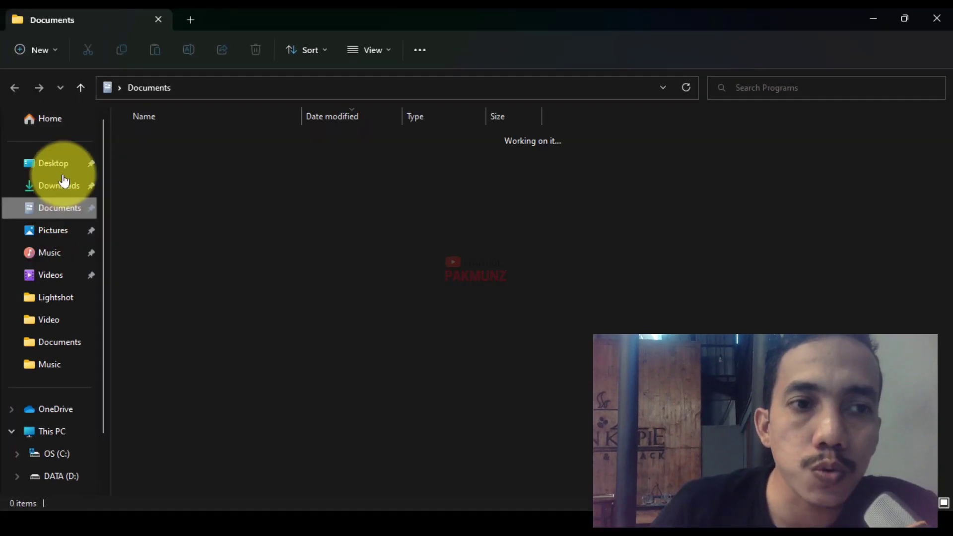
pyautogui.click(60, 166)
pyautogui.click(58, 186)
pyautogui.click(172, 157)
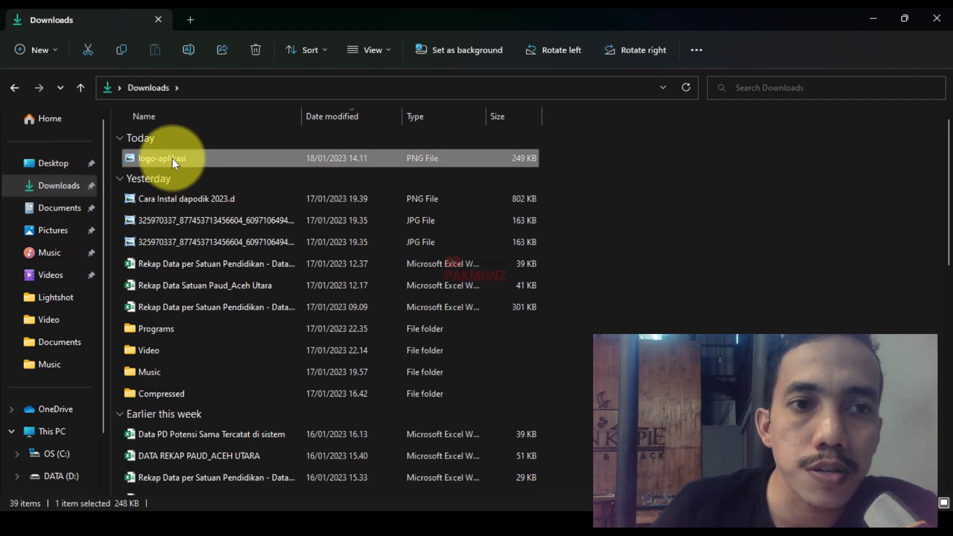
pyautogui.doubleClick(172, 158)
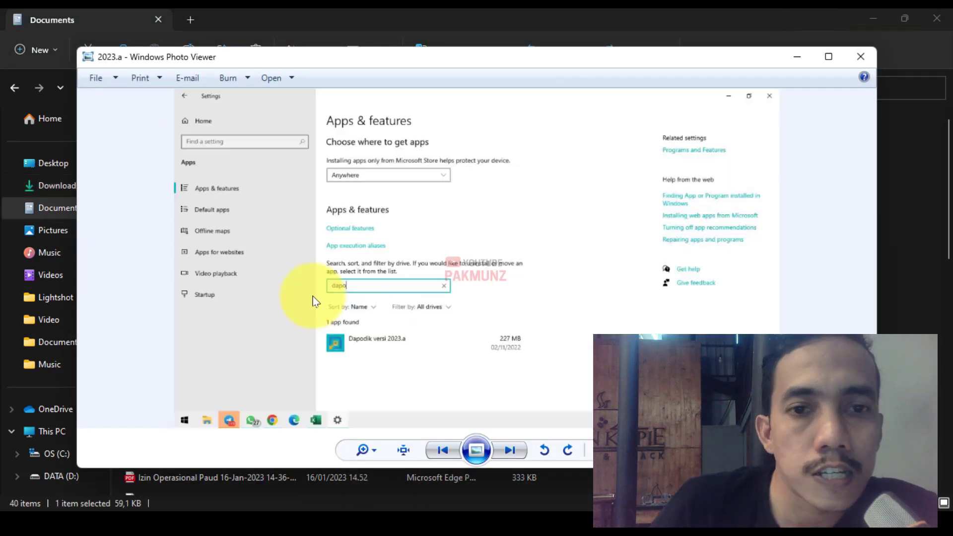
pyautogui.scroll(3, 348, 298)
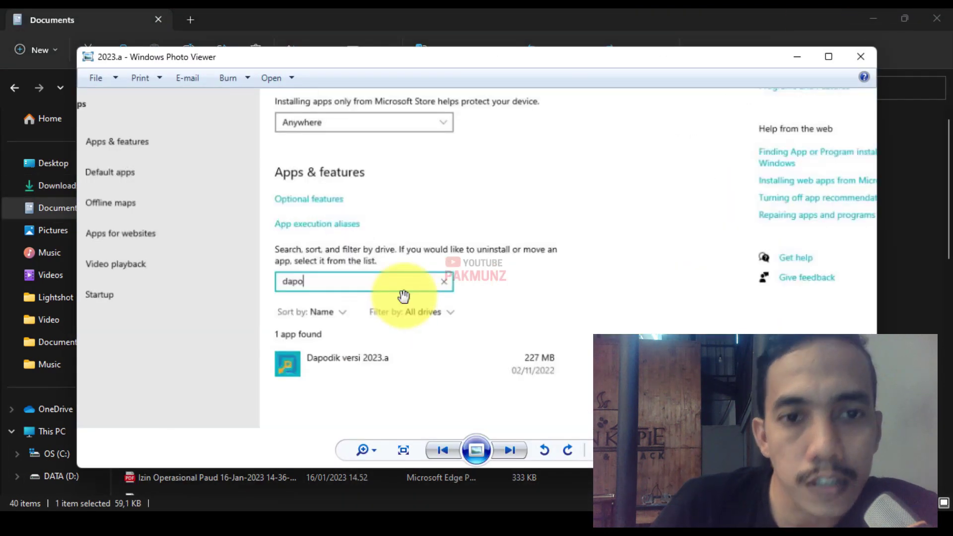
pyautogui.scroll(2, 375, 271)
pyautogui.scroll(-4, 376, 288)
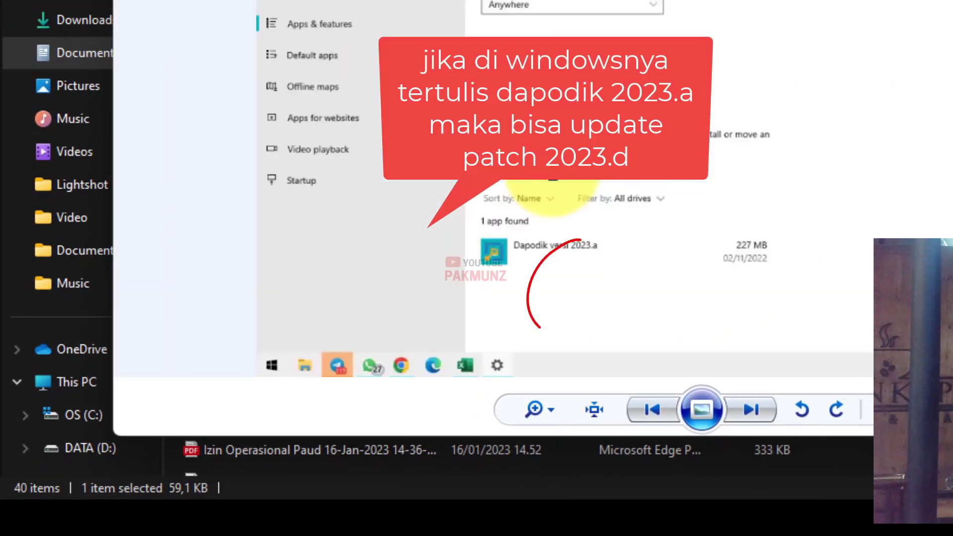
pyautogui.scroll(3, 546, 195)
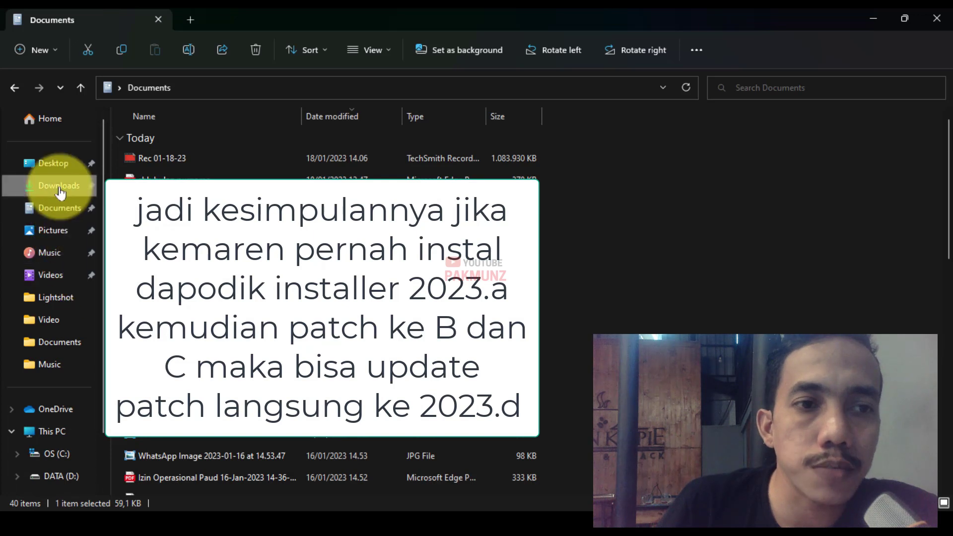
# Return to the Programs download folder, try once more to run Patch_Dapodik_2023.d, and dismiss the installer message.
pyautogui.click(58, 185)
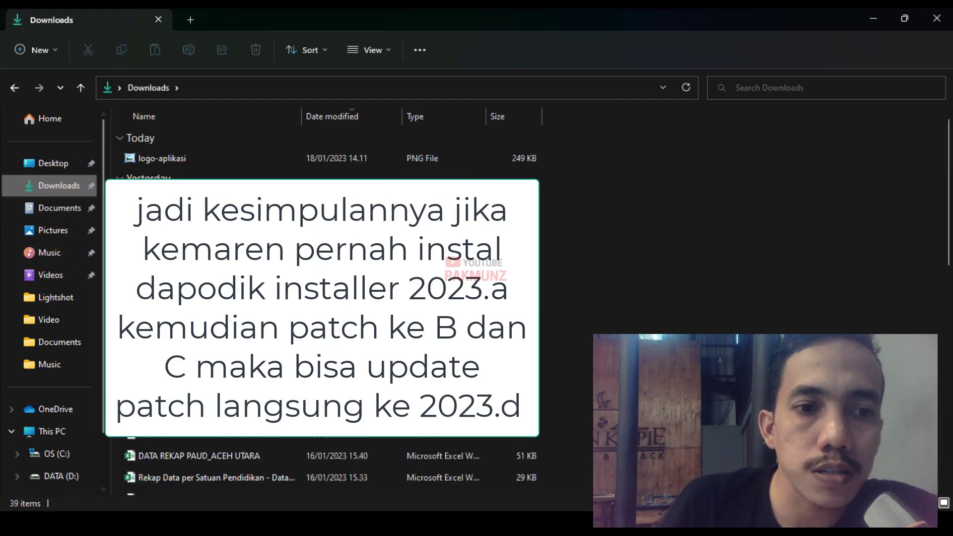
pyautogui.click(198, 242)
pyautogui.doubleClick(199, 242)
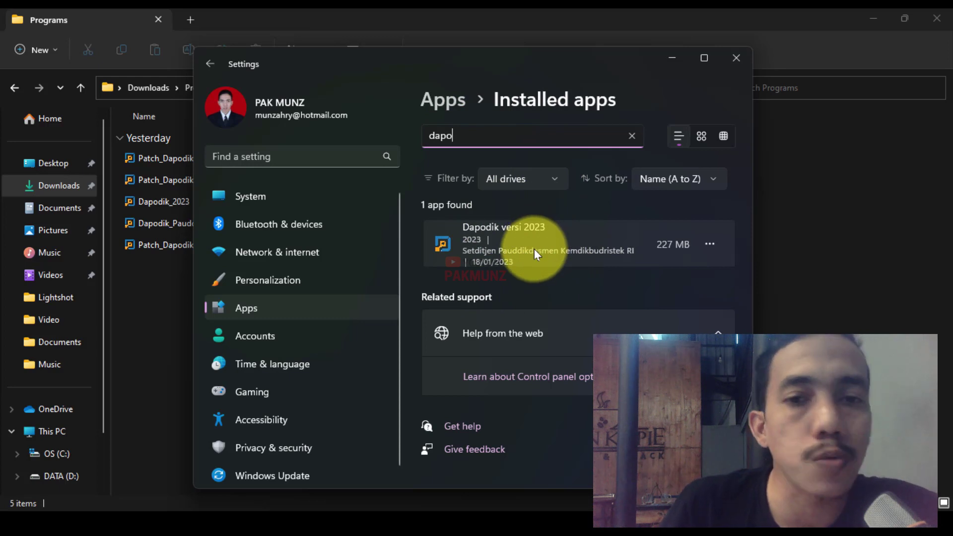
pyautogui.click(797, 251)
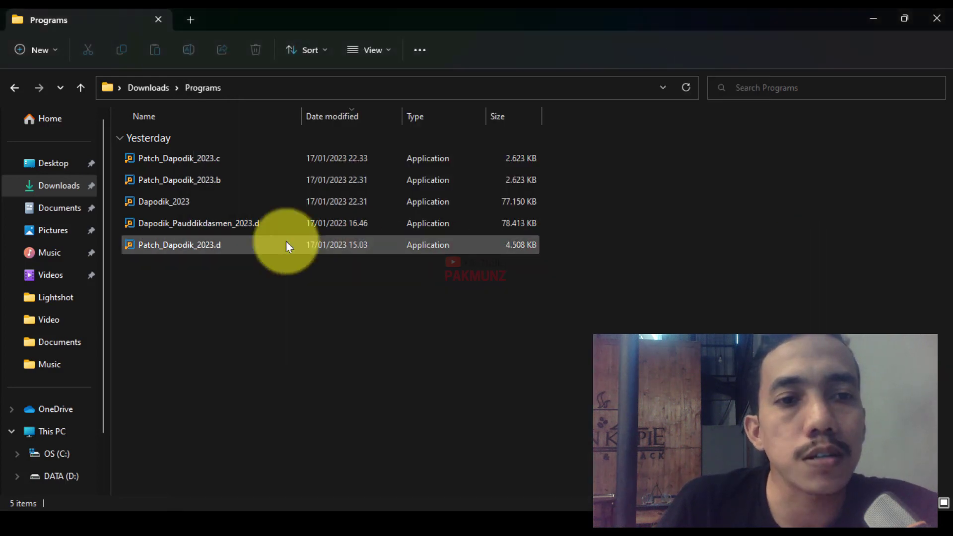
pyautogui.click(236, 244)
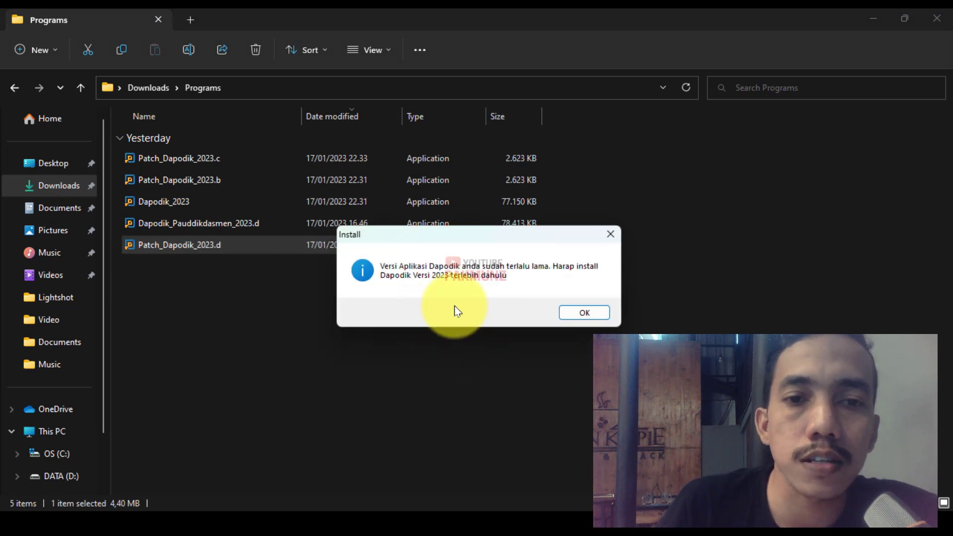
pyautogui.click(583, 311)
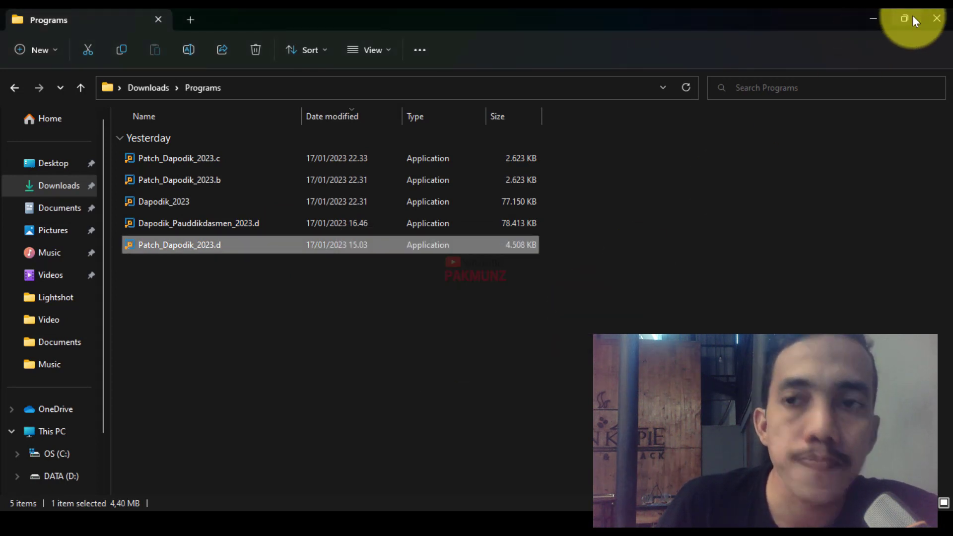
# Close the File Explorer, Settings, photo viewer and browser windows, and refresh the desktop.
pyautogui.click(932, 25)
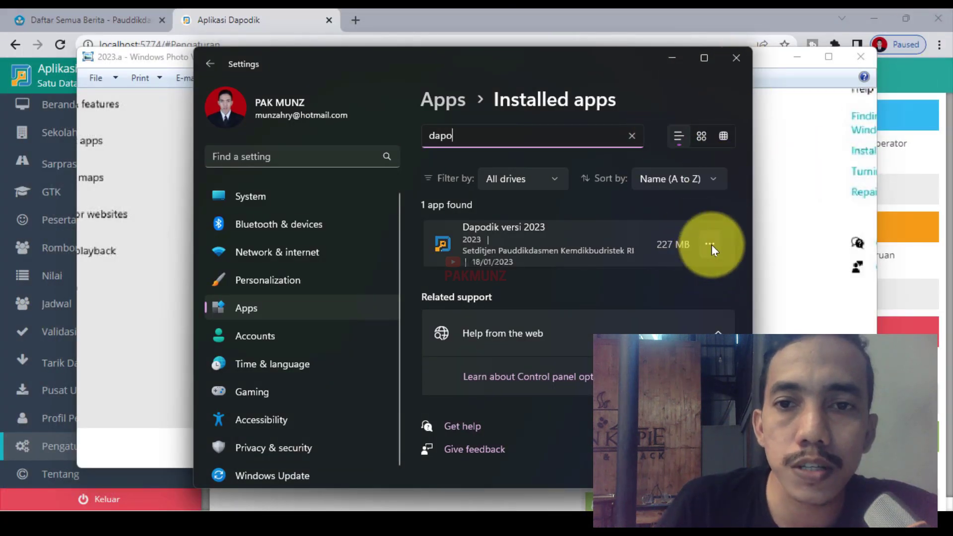
pyautogui.click(633, 136)
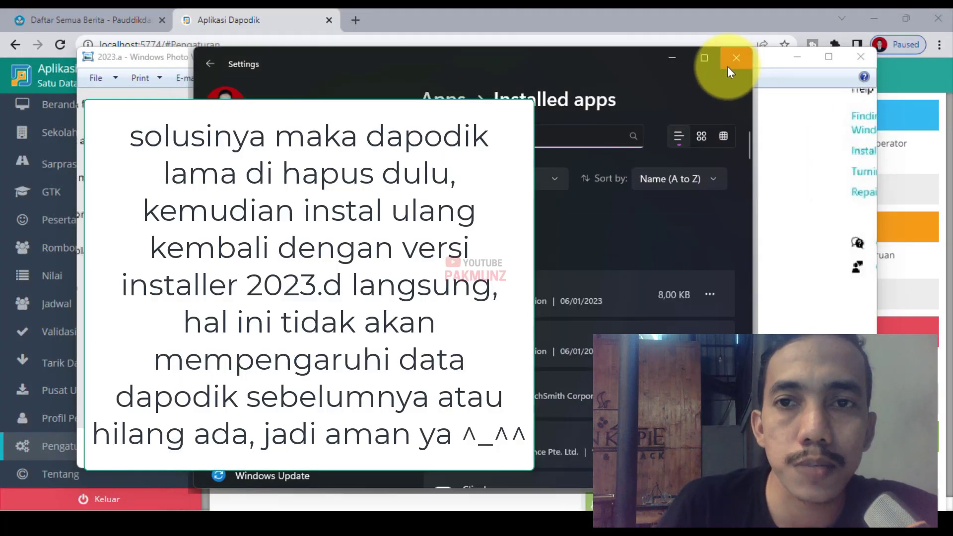
pyautogui.click(735, 58)
pyautogui.click(860, 56)
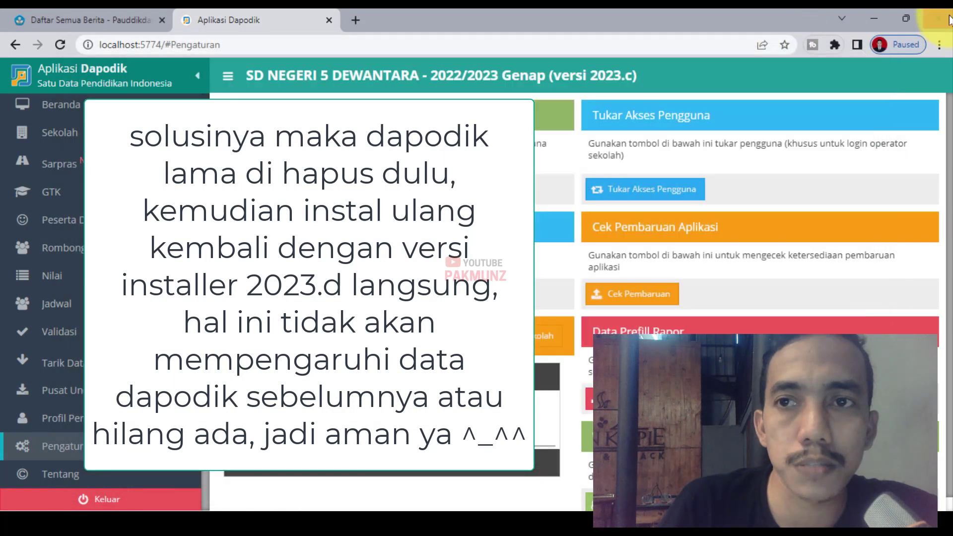
pyautogui.click(946, 16)
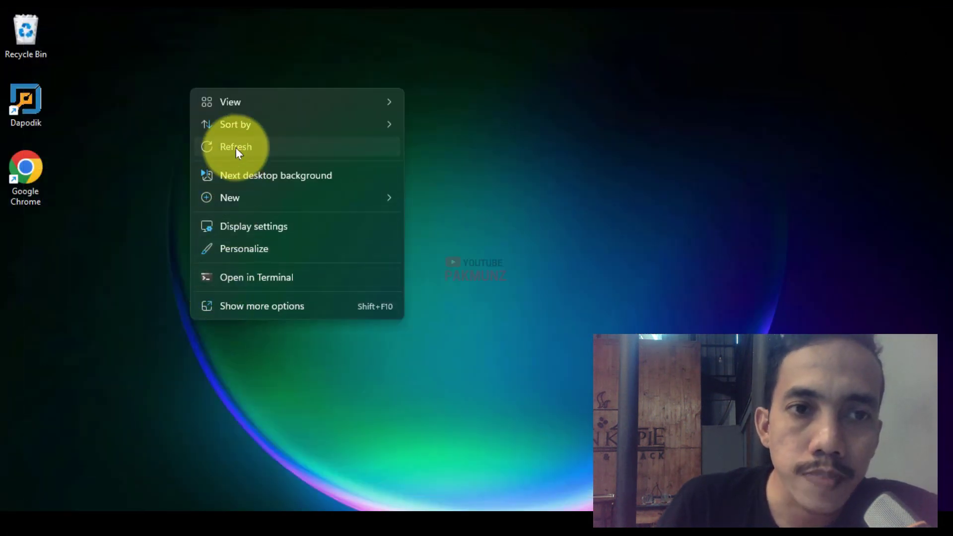
pyautogui.click(239, 148)
# Open the installed apps list in Windows Settings and search it for "dapo".
pyautogui.click(385, 506)
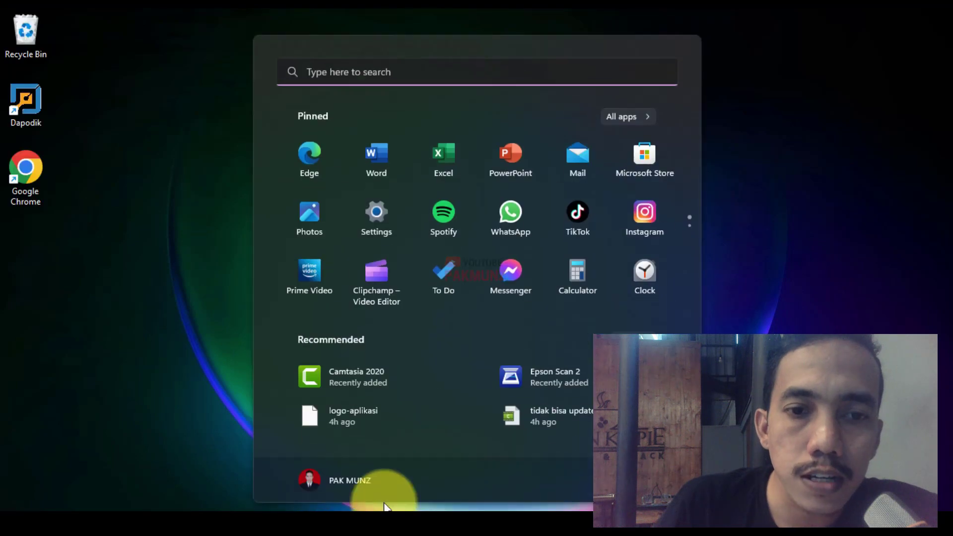
pyautogui.click(375, 212)
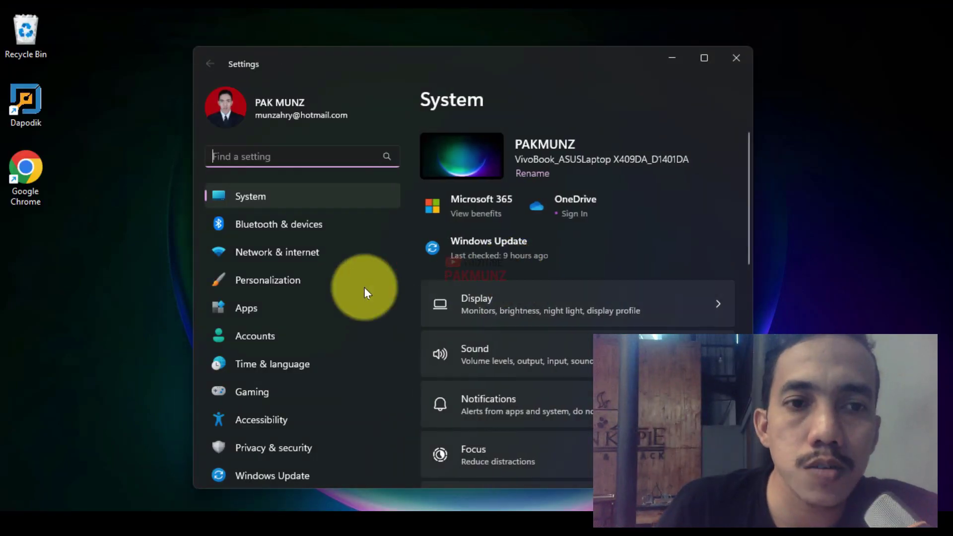
pyautogui.click(282, 308)
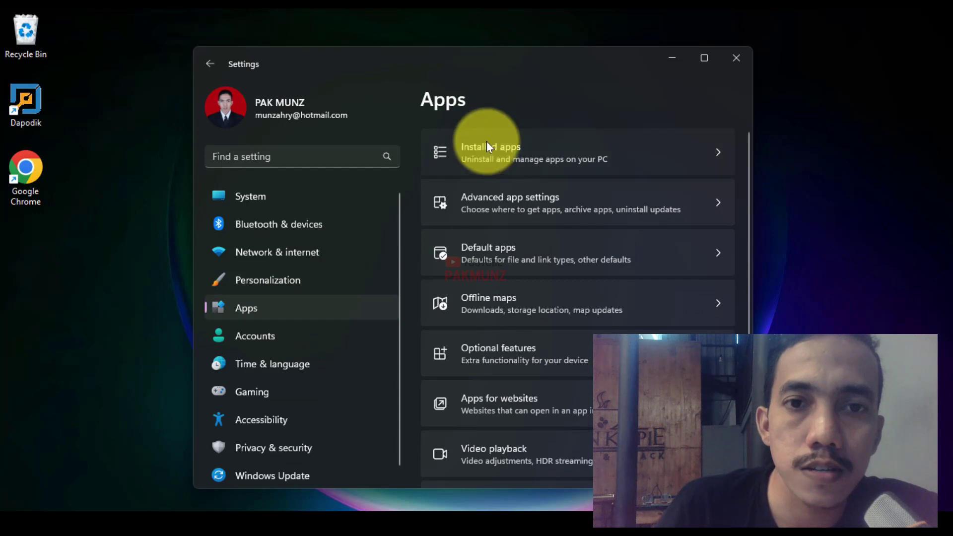
pyautogui.click(487, 141)
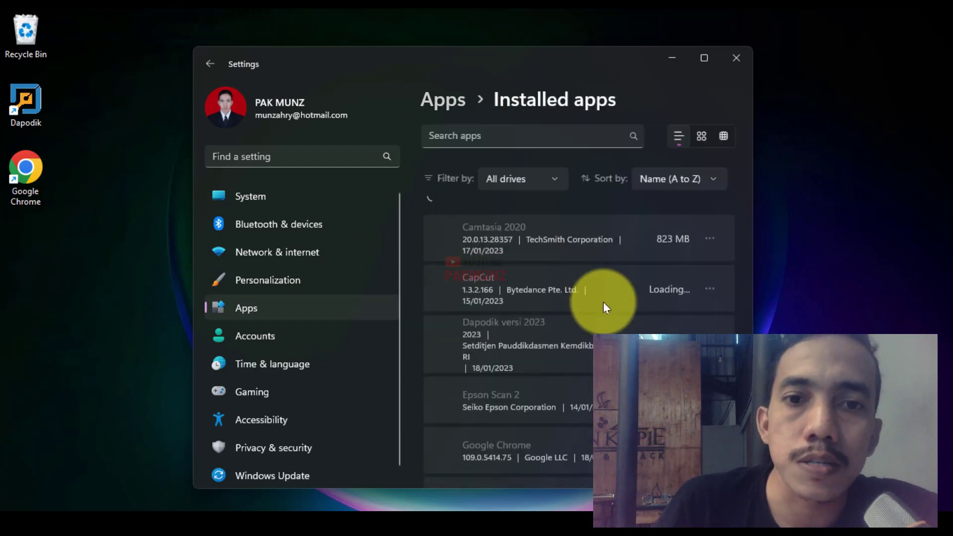
pyautogui.click(544, 134)
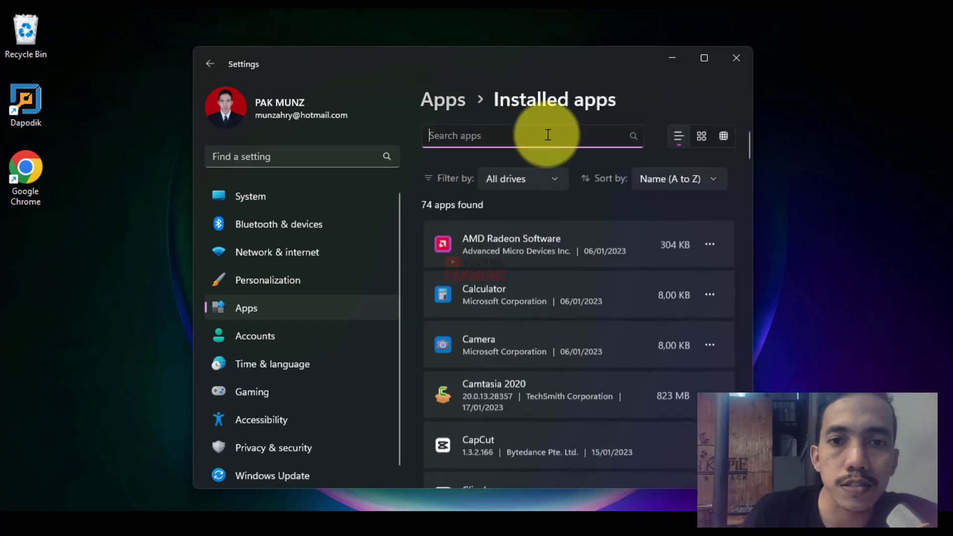
pyautogui.write('dapo')
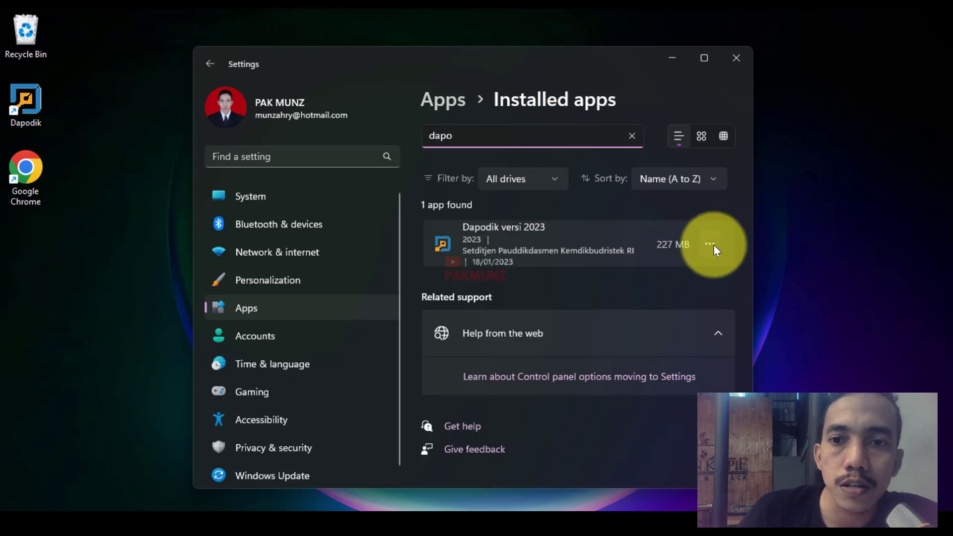
# Uninstall Dapodik versi 2023 with all its components, close Settings, and refresh the desktop.
pyautogui.click(710, 244)
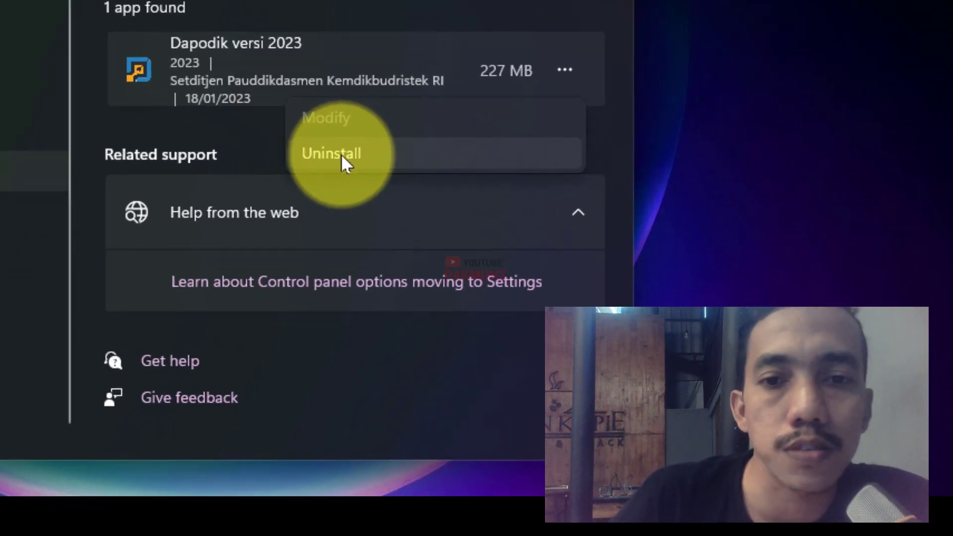
pyautogui.click(341, 154)
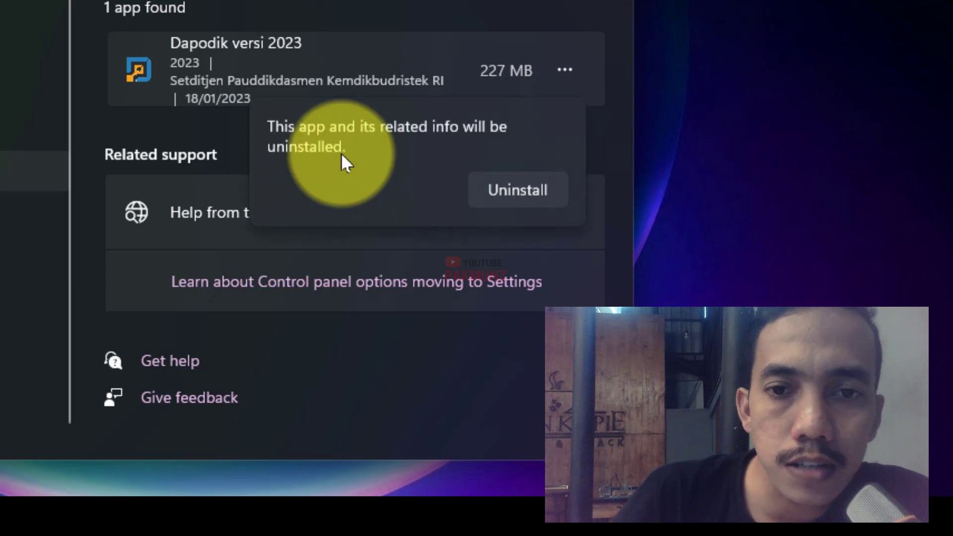
pyautogui.click(519, 186)
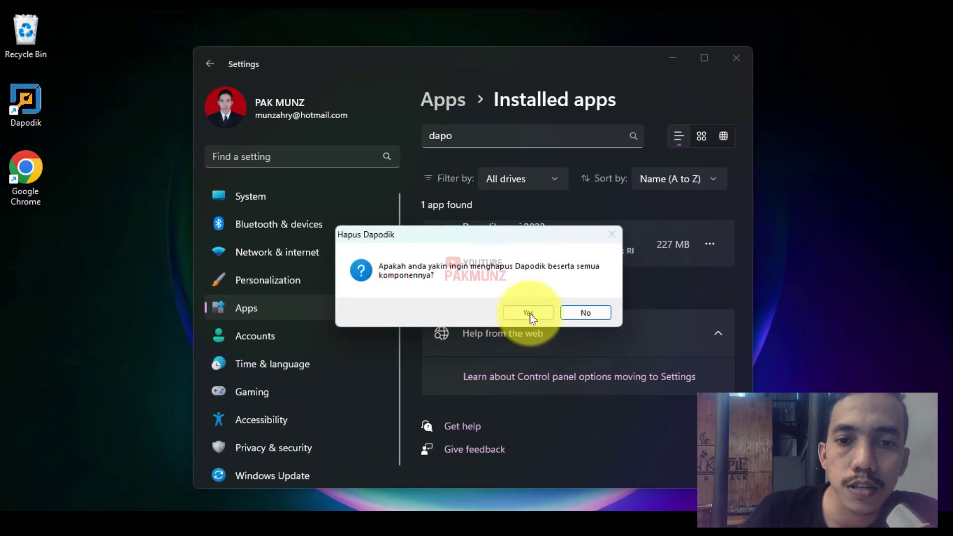
pyautogui.click(529, 313)
pyautogui.click(731, 66)
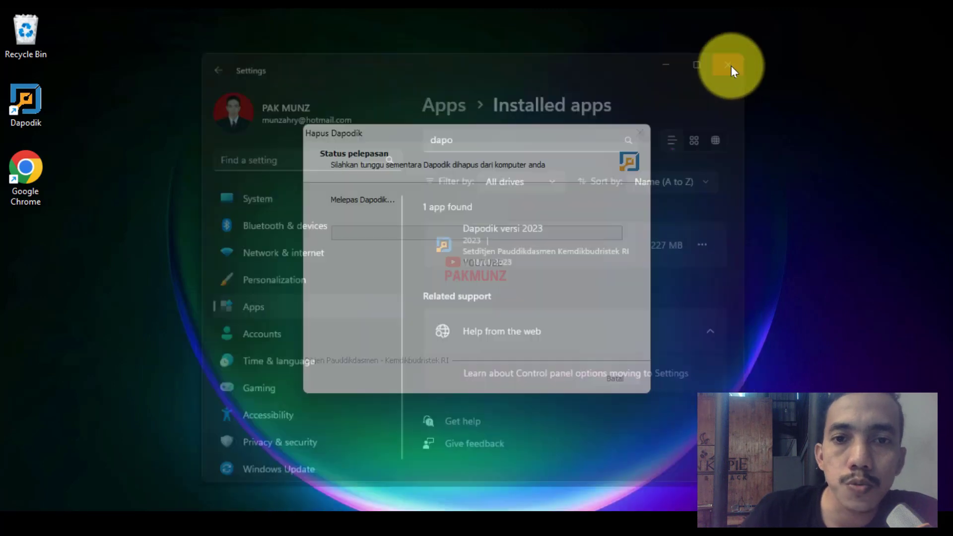
pyautogui.rightClick(695, 241)
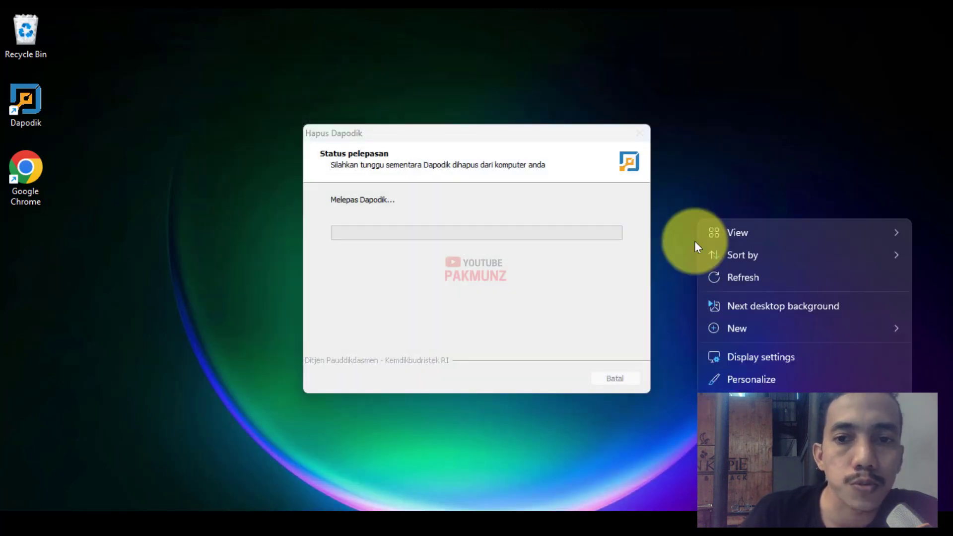
pyautogui.click(731, 278)
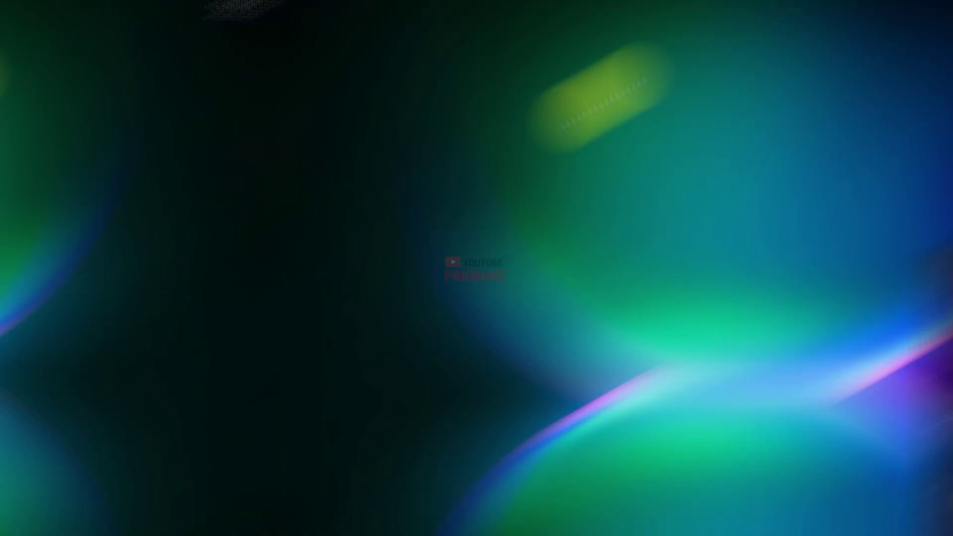
pyautogui.rightClick(342, 211)
pyautogui.click(382, 263)
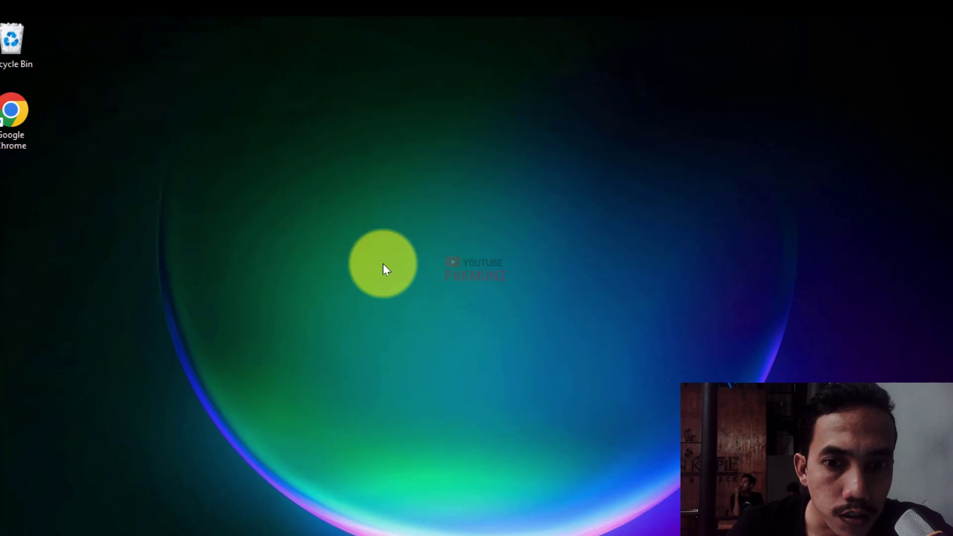
# Open Google Chrome, search for "dapodik", and go to the Unduhan page of dapo.kemdikbud.go.id.
pyautogui.doubleClick(19, 112)
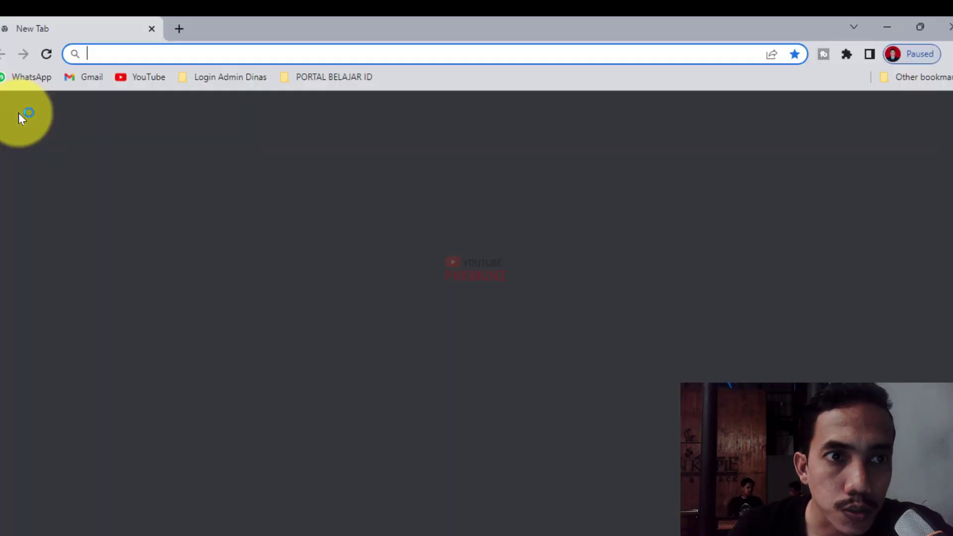
pyautogui.write('dapo')
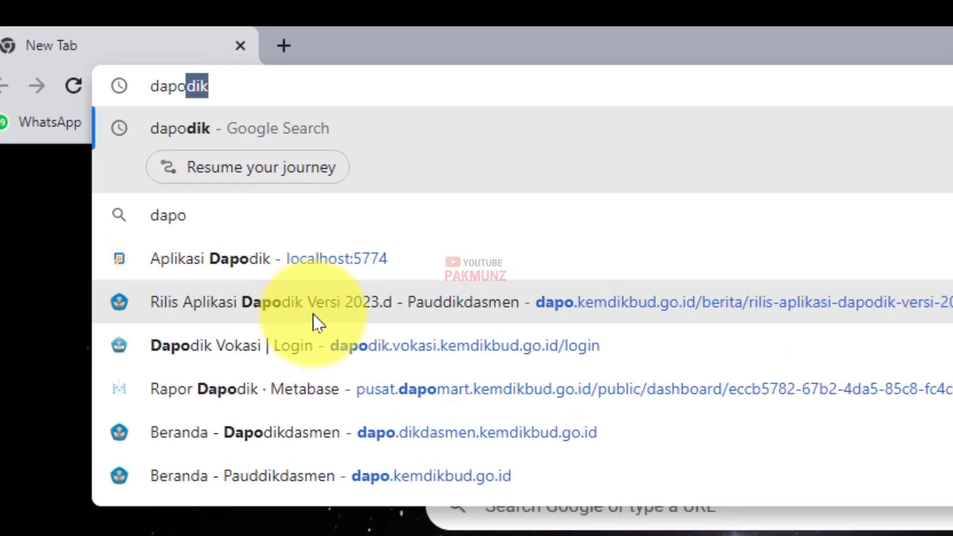
pyautogui.press('Return')
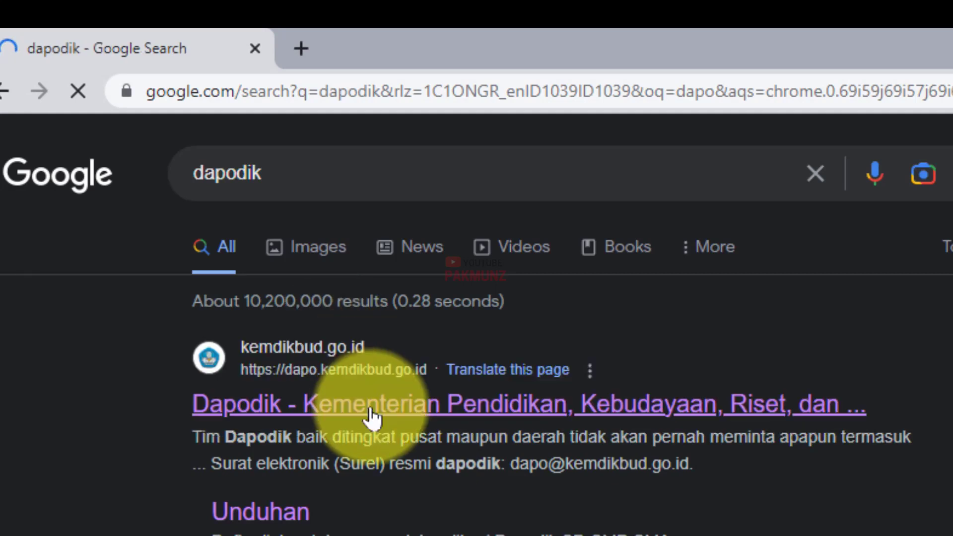
pyautogui.click(369, 406)
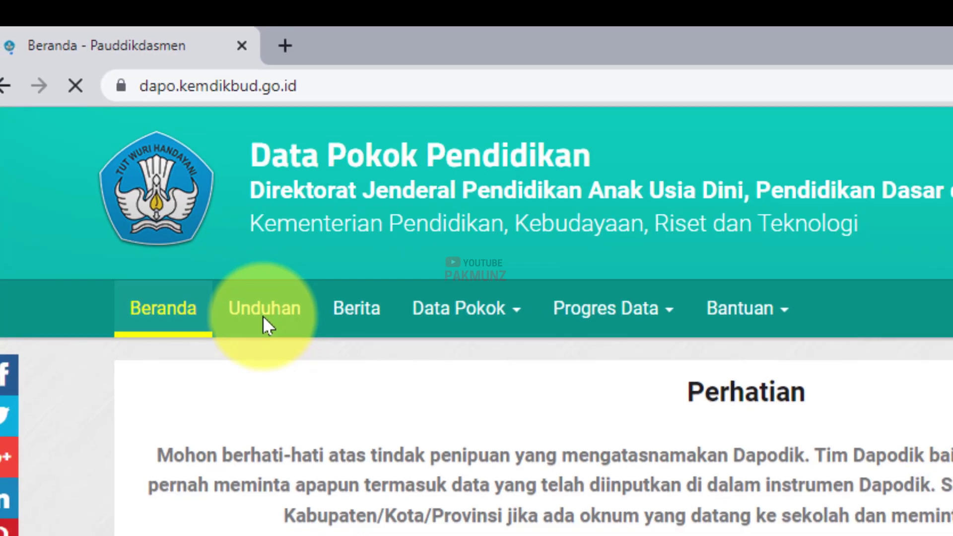
pyautogui.click(278, 333)
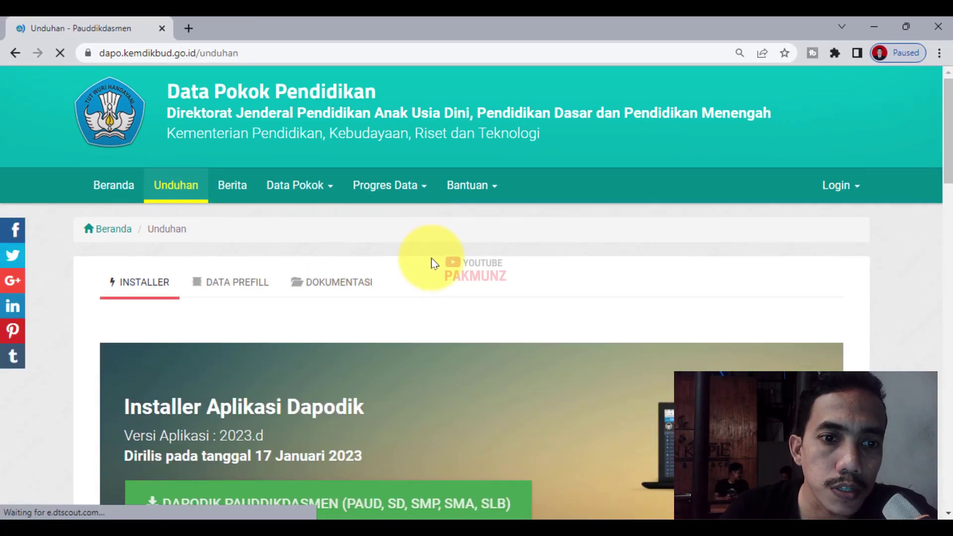
# Download the Dapodik Pauddikdasmen (PAUD, SD, SMP, SMA, SLB) installer for version 2023.d.
pyautogui.scroll(-5, 431, 263)
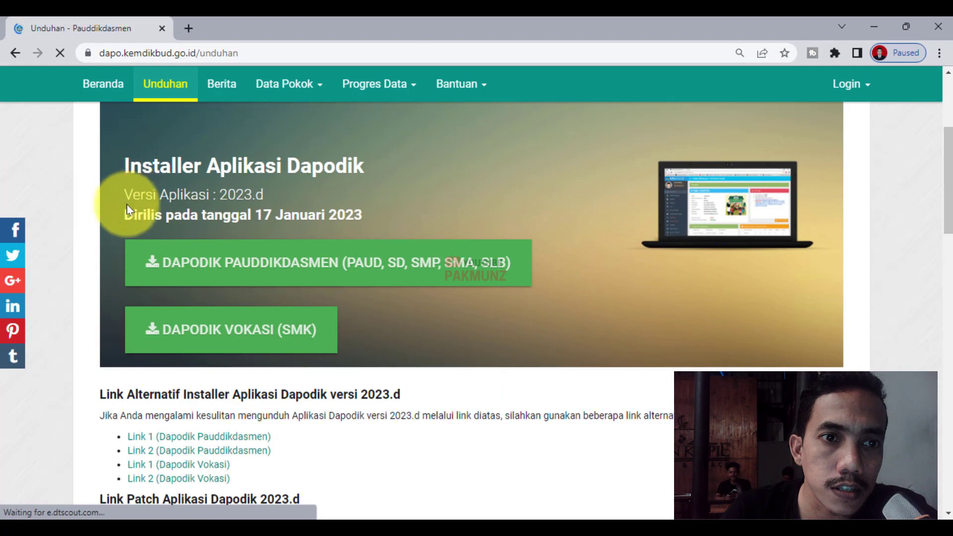
pyautogui.click(254, 264)
pyautogui.click(430, 322)
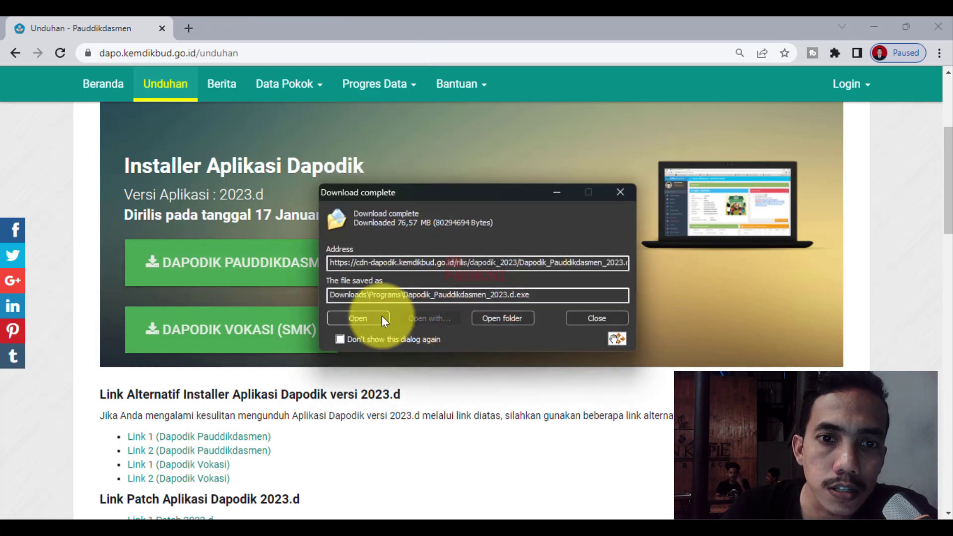
# Run the downloaded Dapodik_Pauddikdasmen_2023.d installer from its folder as administrator, and close the browser and folder windows.
pyautogui.click(494, 322)
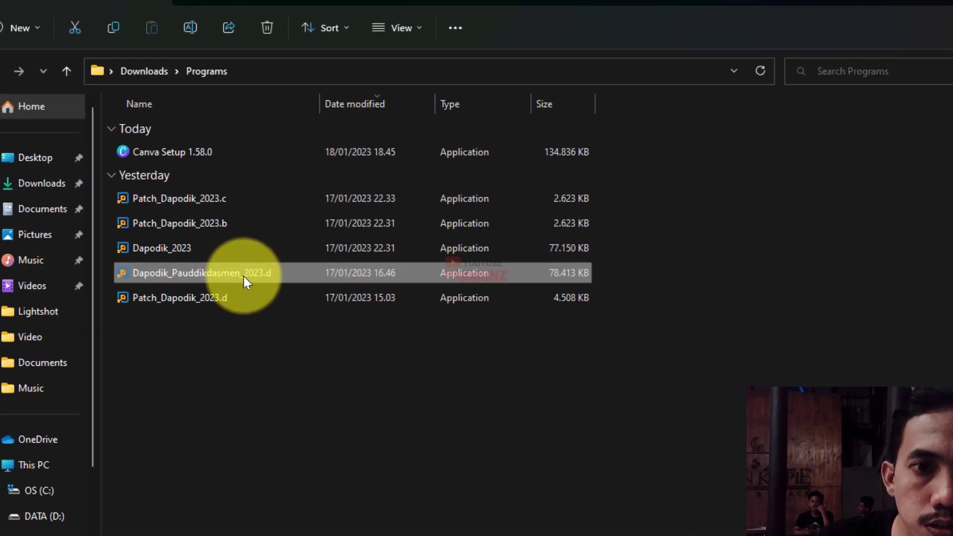
pyautogui.rightClick(280, 281)
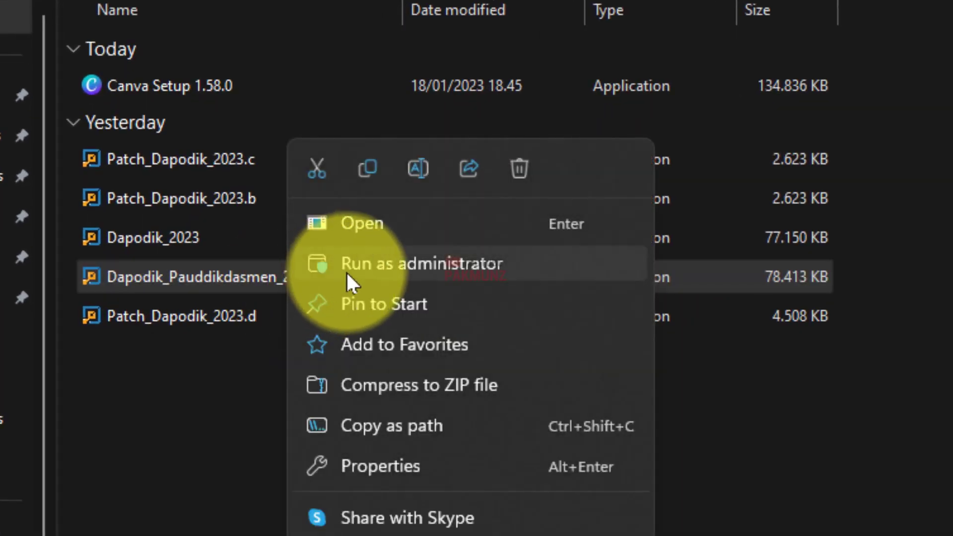
pyautogui.click(340, 266)
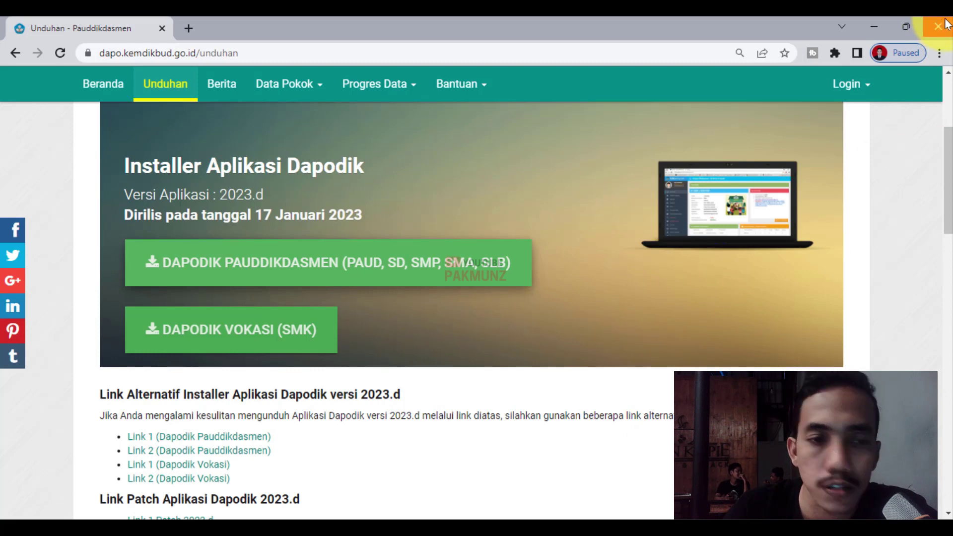
pyautogui.click(947, 22)
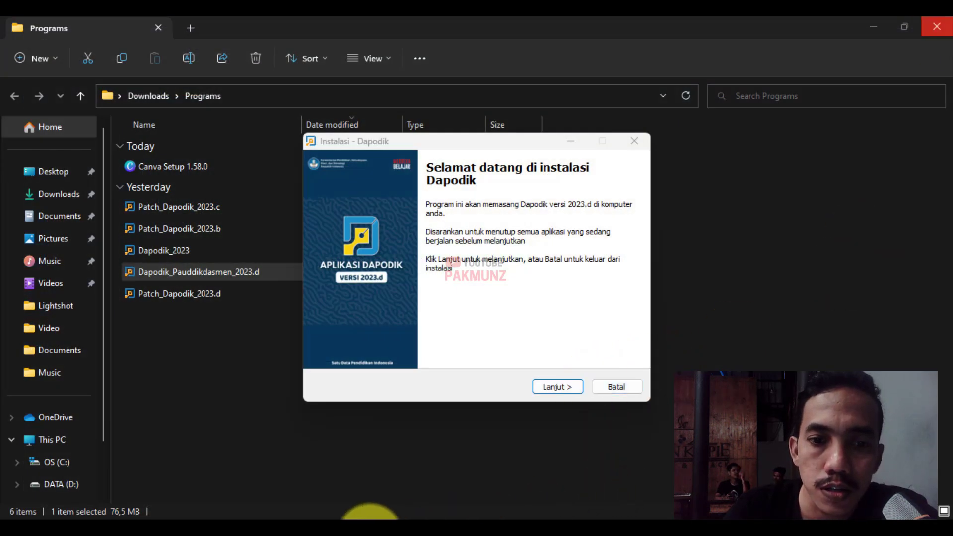
pyautogui.click(936, 26)
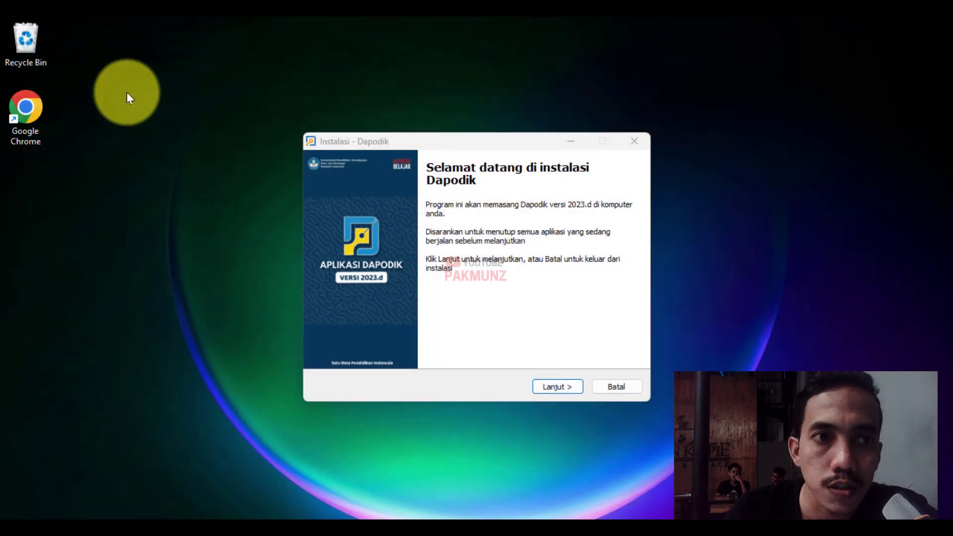
# Clear Google Chrome's browsing history, cookies and other site data, and cached images and files for all time.
pyautogui.doubleClick(19, 117)
pyautogui.click(939, 53)
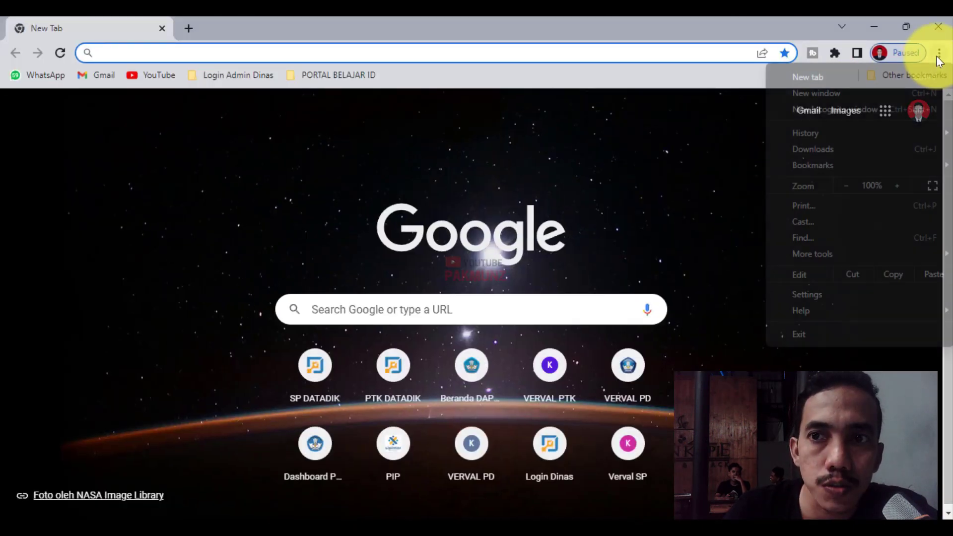
pyautogui.moveTo(797, 178)
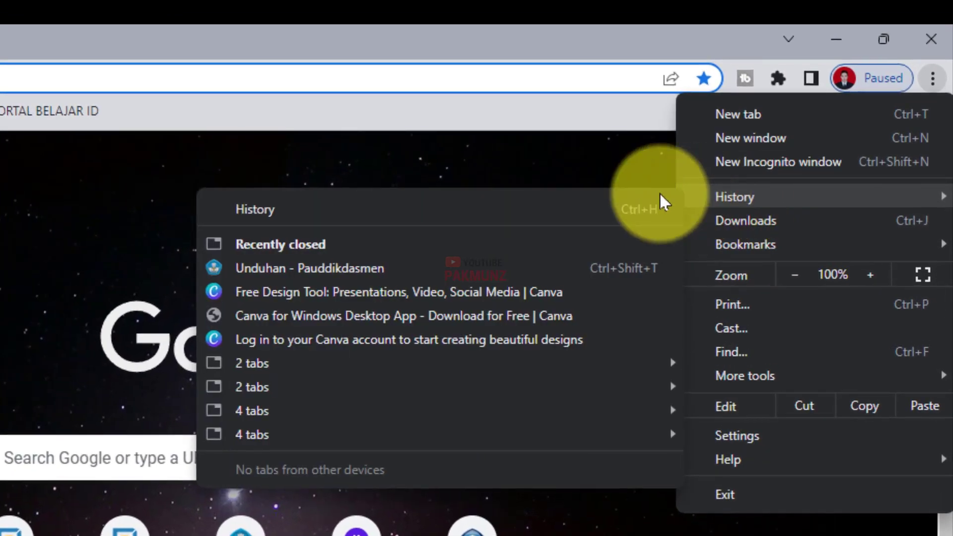
pyautogui.click(660, 189)
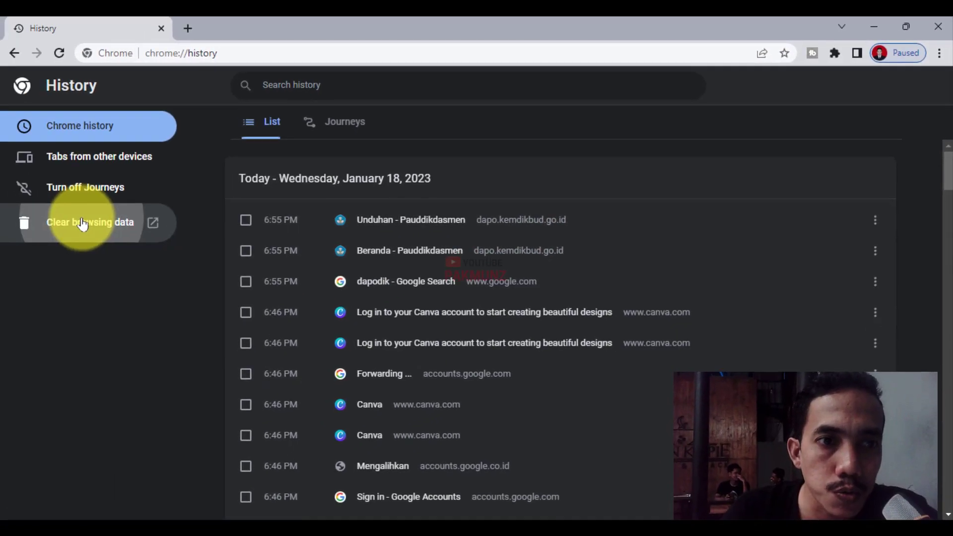
pyautogui.click(79, 219)
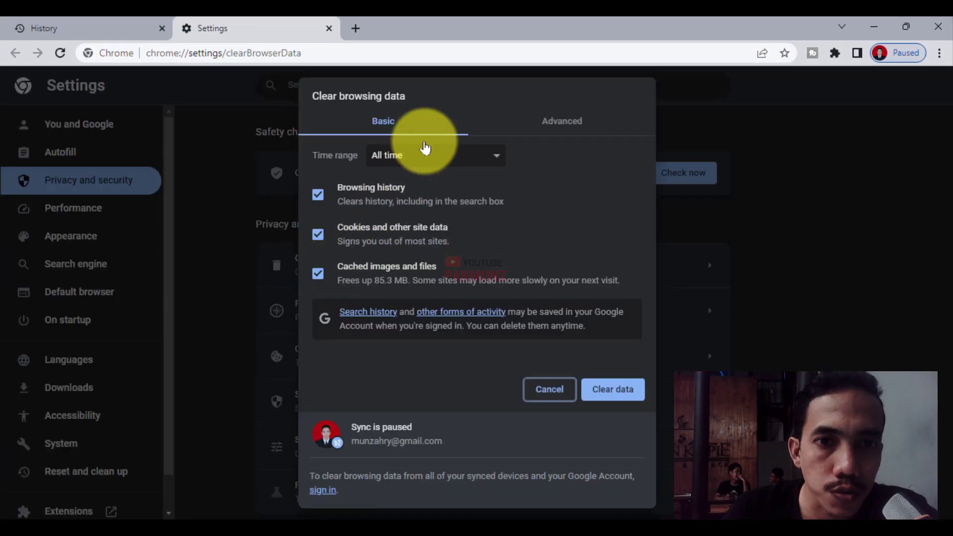
pyautogui.click(608, 390)
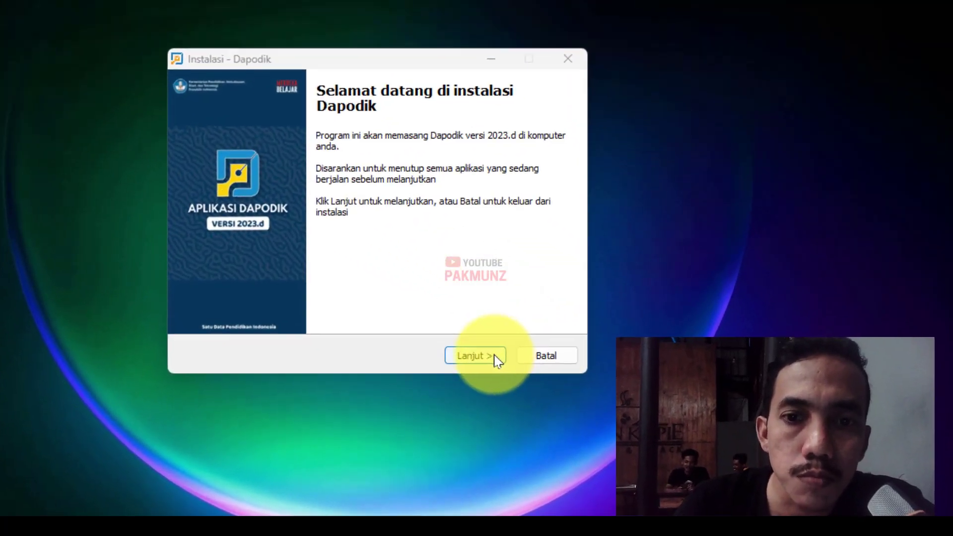
# Install Dapodik 2023.d, accepting the licence and keeping the default folders, and finish with the Readme and application shortcut options enabled.
pyautogui.click(555, 385)
pyautogui.click(217, 294)
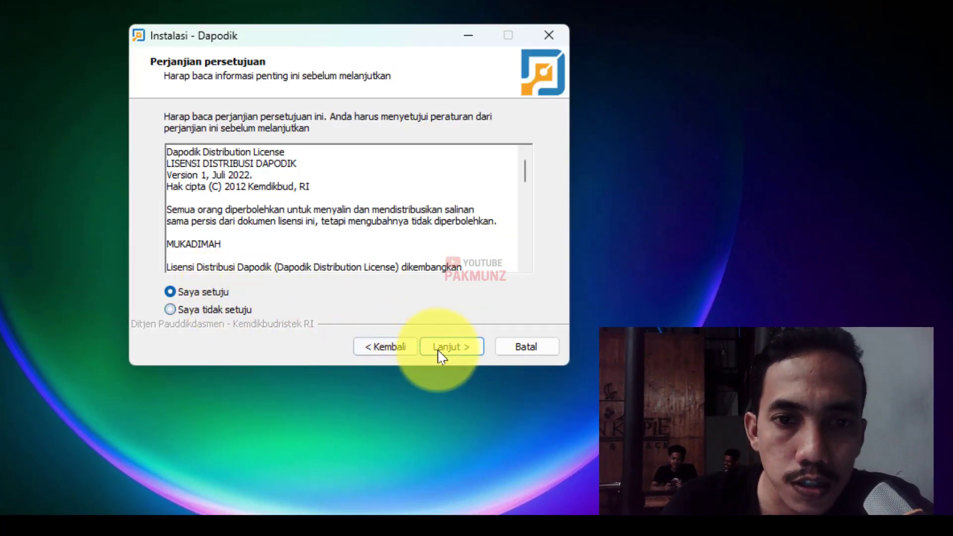
pyautogui.click(469, 348)
pyautogui.click(469, 347)
pyautogui.click(469, 348)
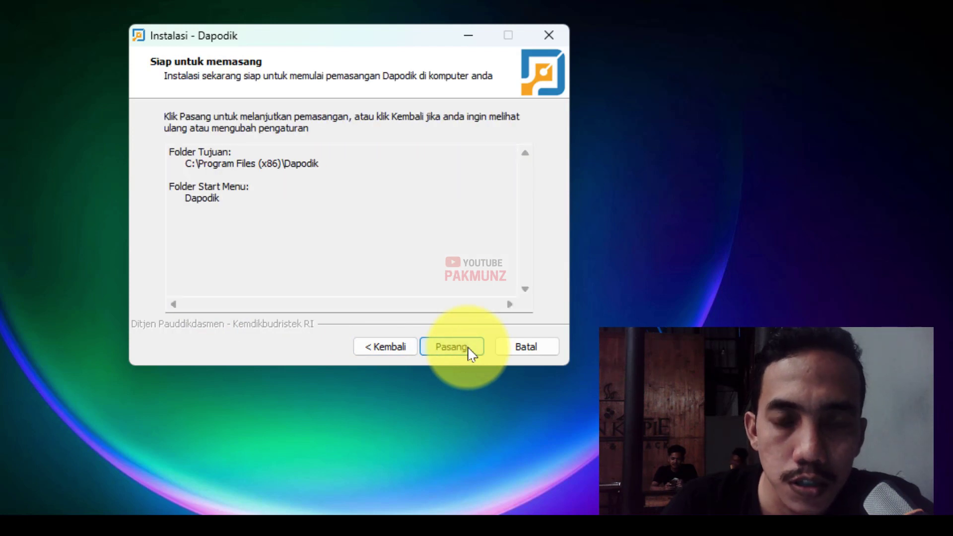
pyautogui.click(470, 348)
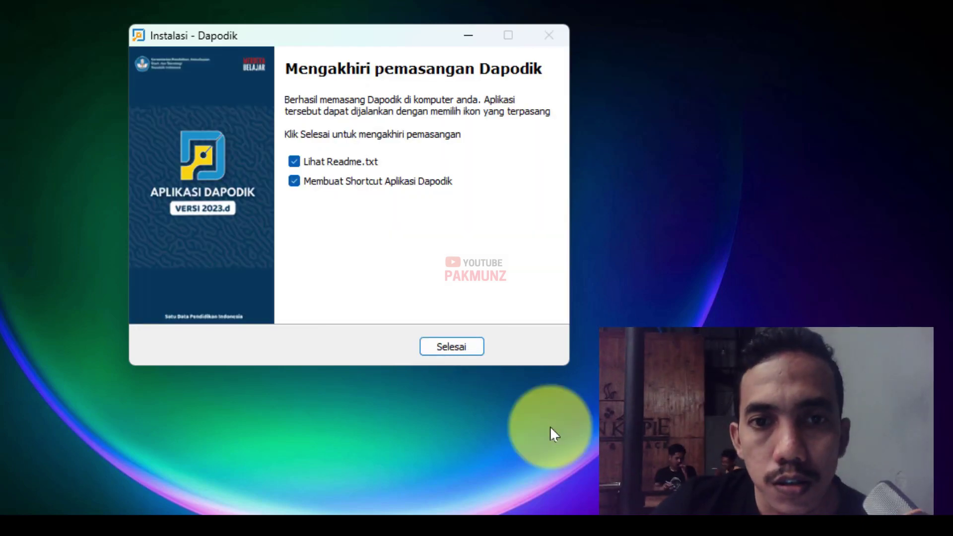
pyautogui.click(452, 346)
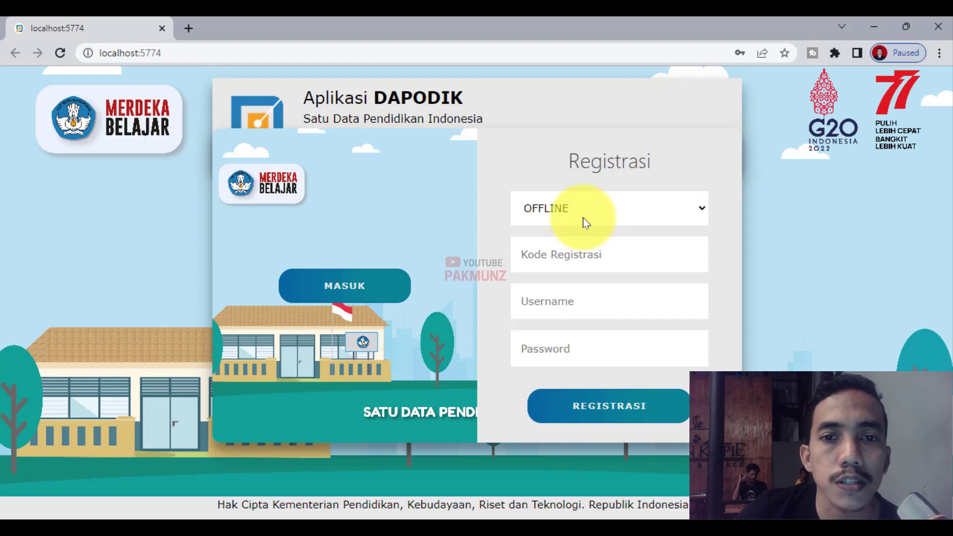
# Register the Dapodik application in ONLINE mode with the school's registration code, username and account password, and acknowledge the registration.
pyautogui.click(584, 221)
pyautogui.click(580, 246)
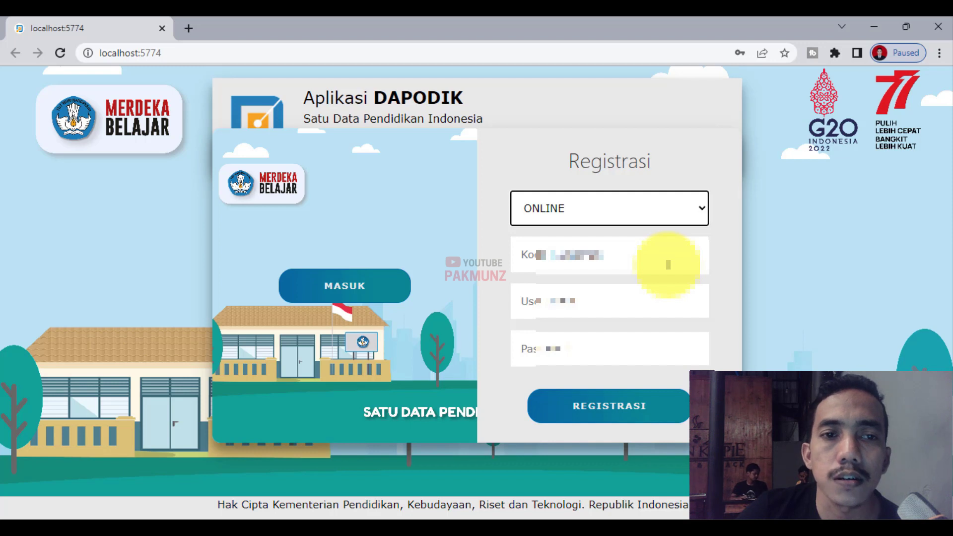
pyautogui.click(669, 264)
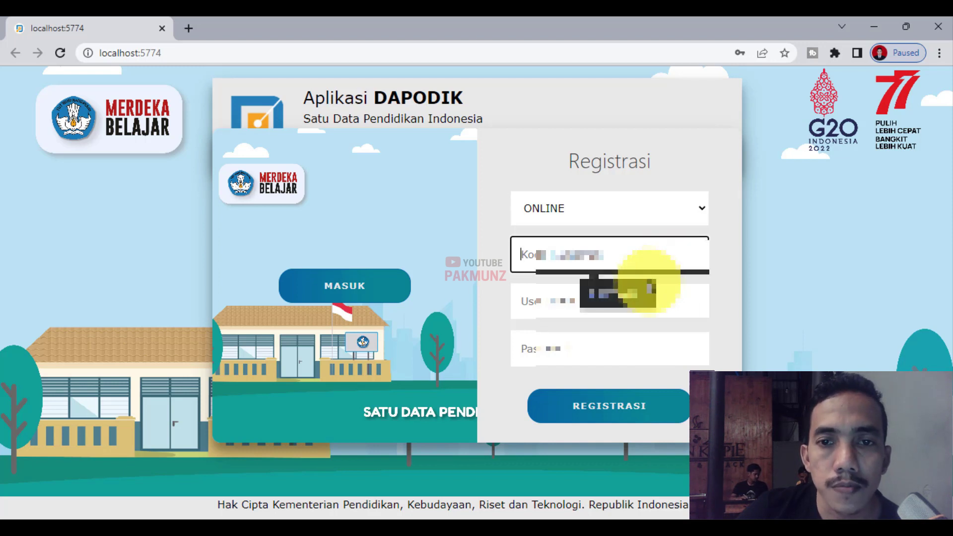
pyautogui.click(643, 279)
pyautogui.click(559, 314)
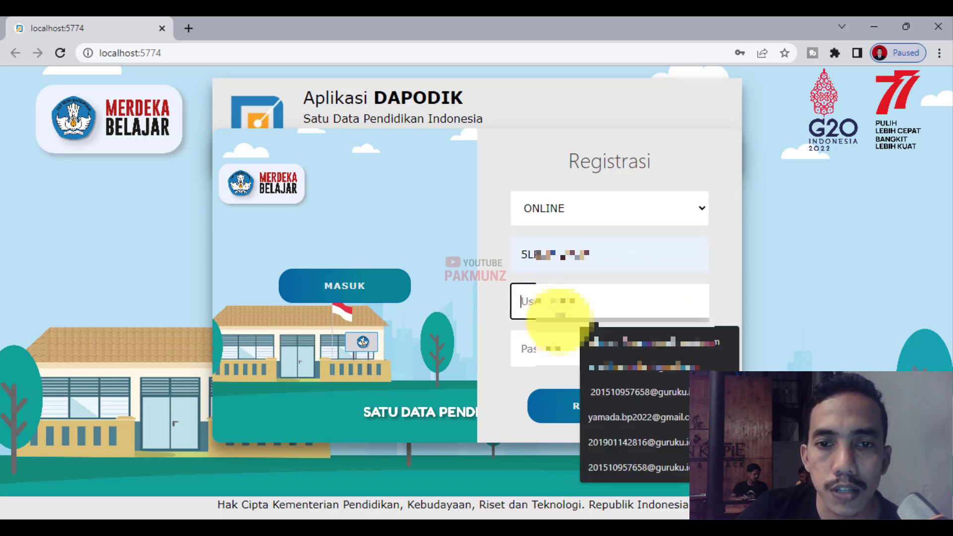
pyautogui.click(598, 342)
pyautogui.click(571, 350)
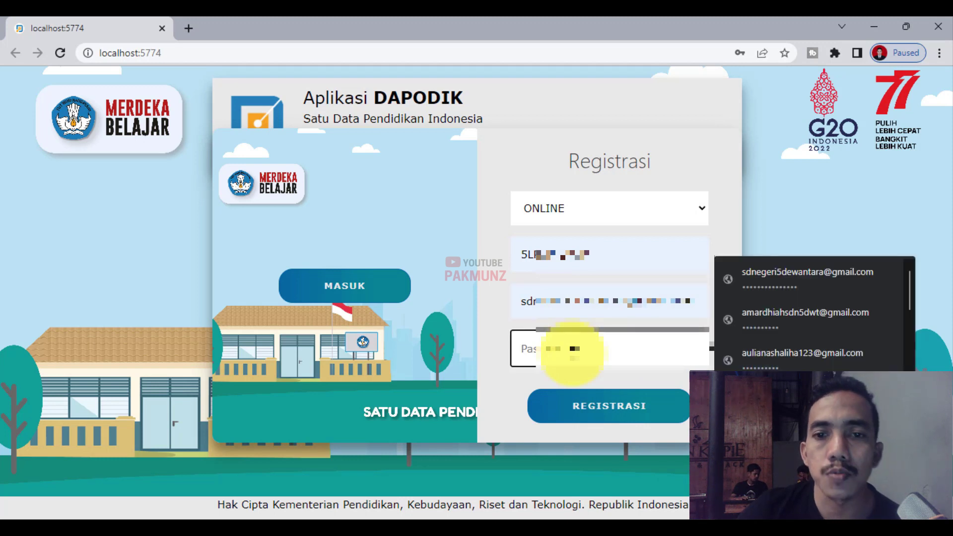
pyautogui.click(790, 282)
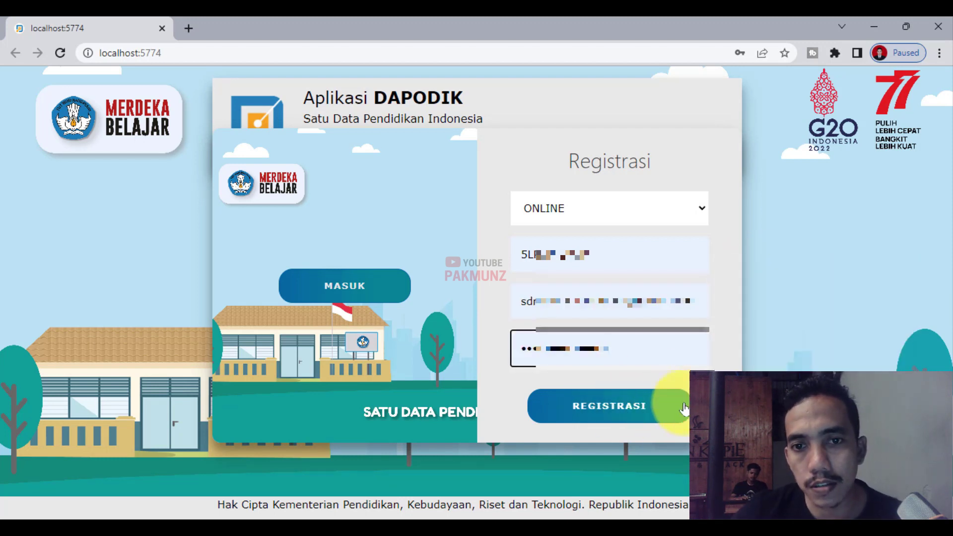
pyautogui.click(485, 261)
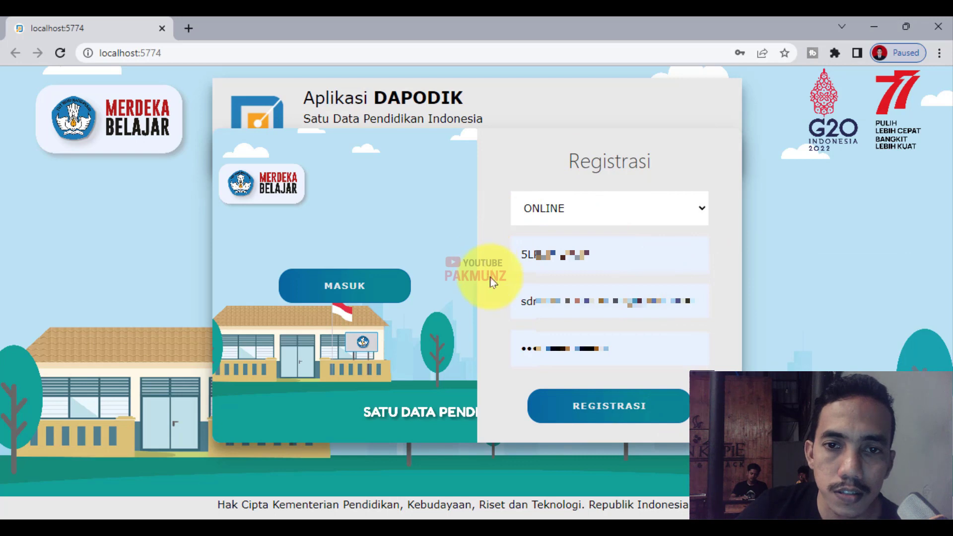
pyautogui.click(604, 411)
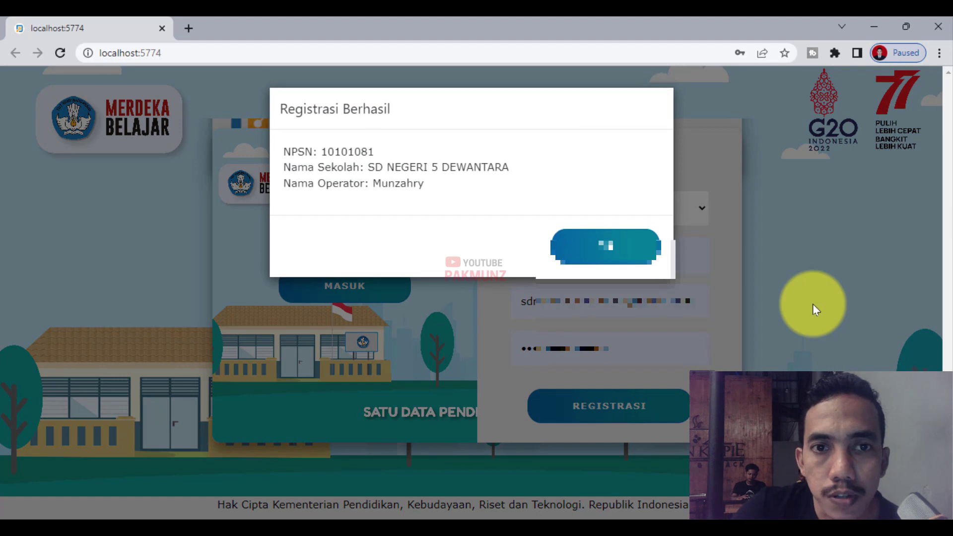
pyautogui.click(616, 246)
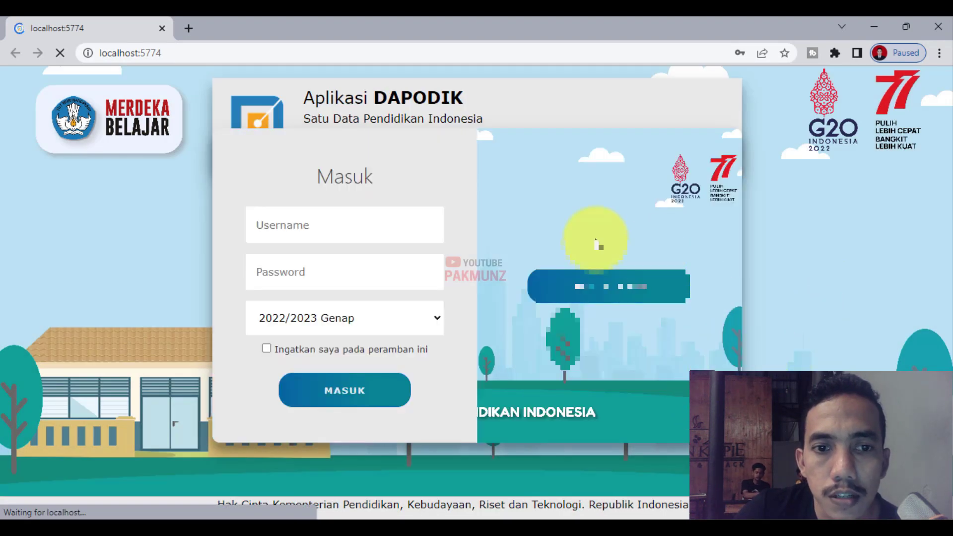
# Log in to Dapodik with the saved school account for 2022/2023 Genap and choose the Operator Sekolah role.
pyautogui.click(339, 229)
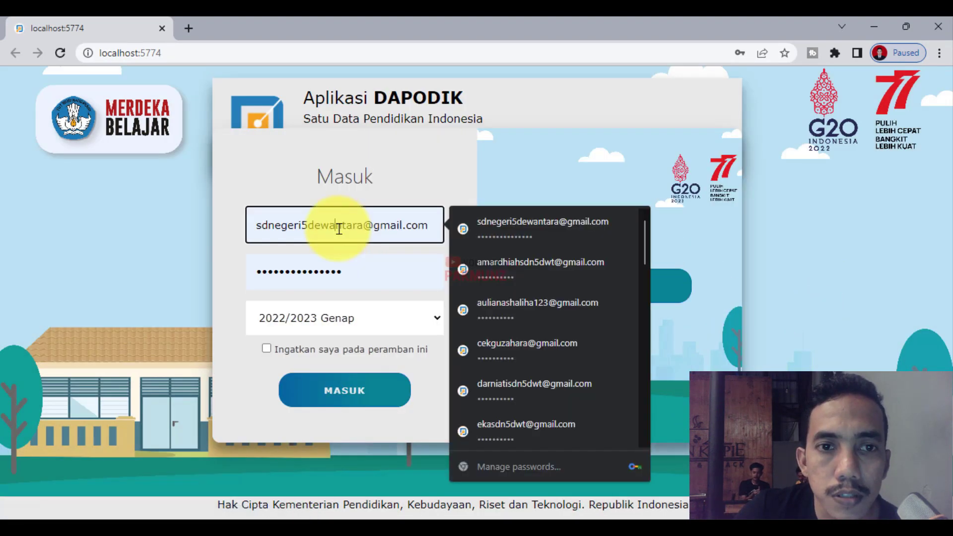
pyautogui.click(354, 402)
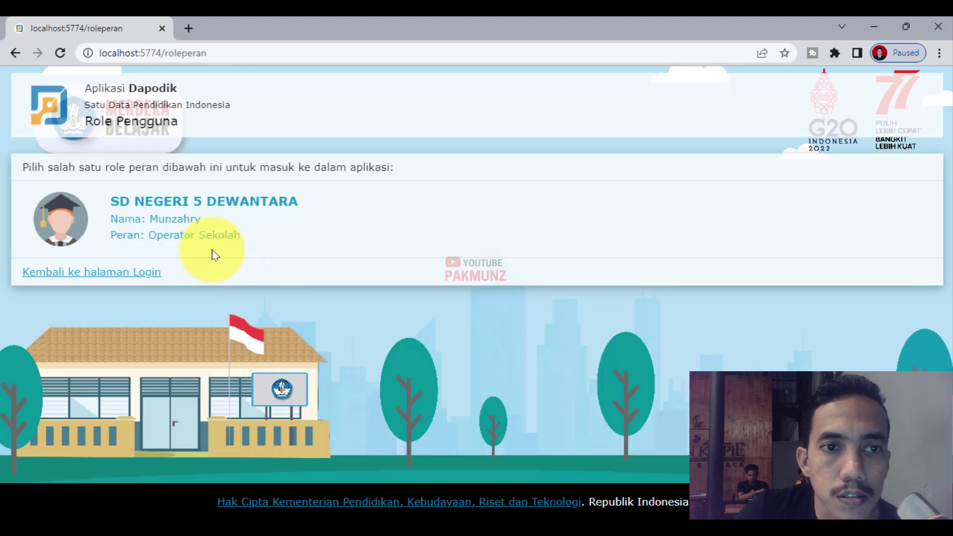
pyautogui.click(190, 232)
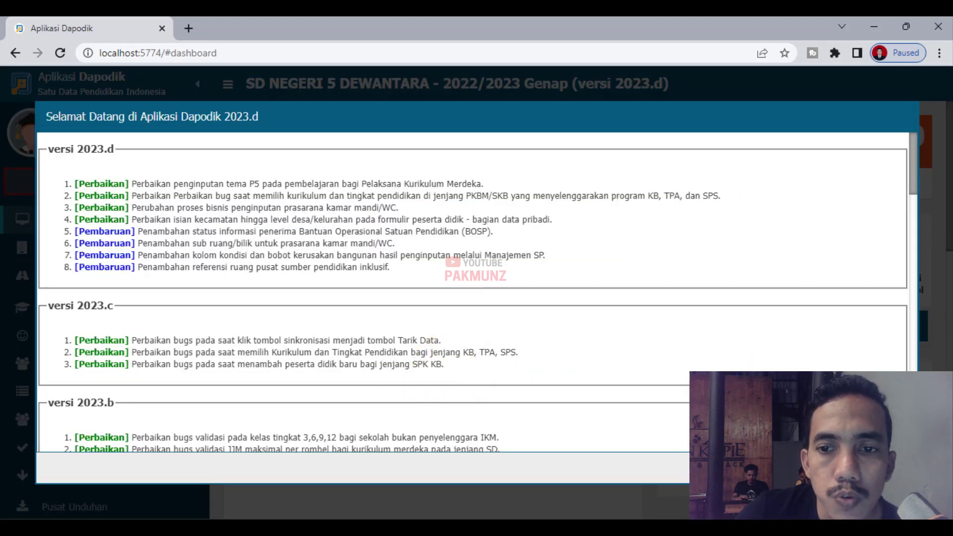
# Close the version notes, look over the Sekolah page, and return to Beranda.
pyautogui.click(887, 468)
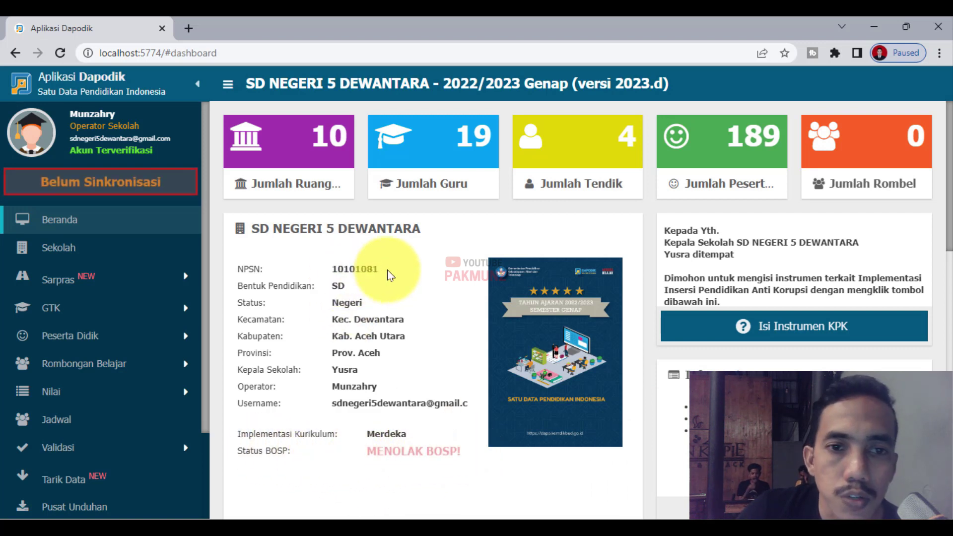
pyautogui.click(46, 246)
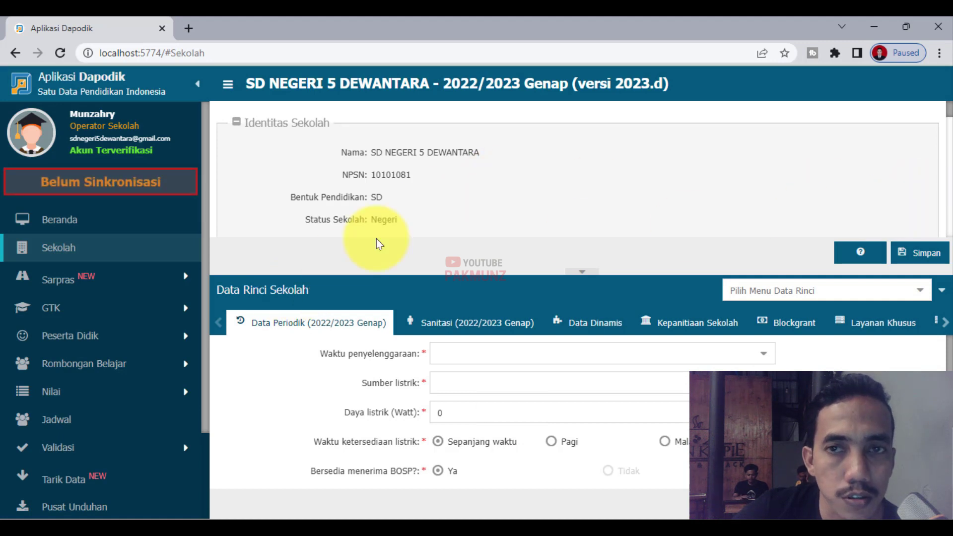
pyautogui.click(52, 225)
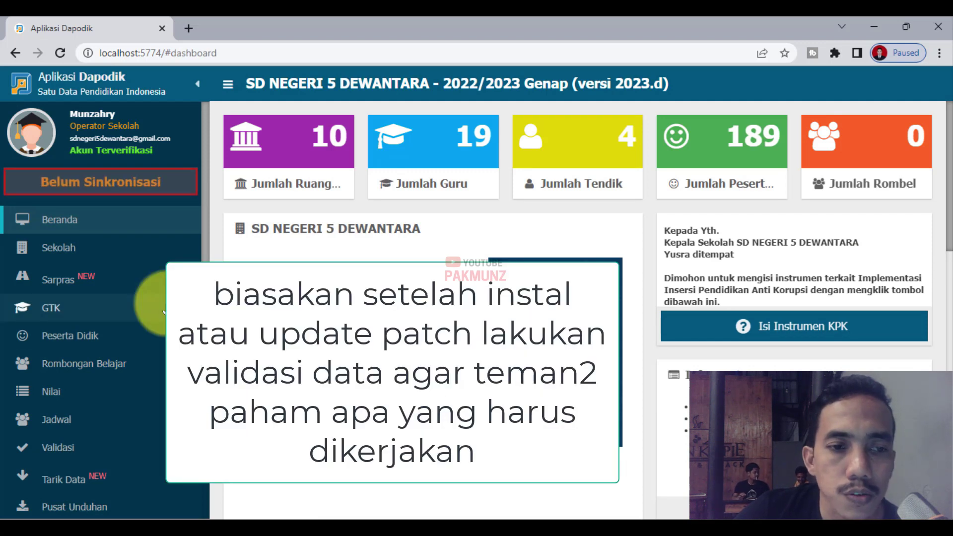
# Run Validasi Lokal for every category from Sarpras through Referensi, and return to the Sekolah validation results.
pyautogui.scroll(-3, 149, 313)
pyautogui.click(119, 342)
pyautogui.click(121, 369)
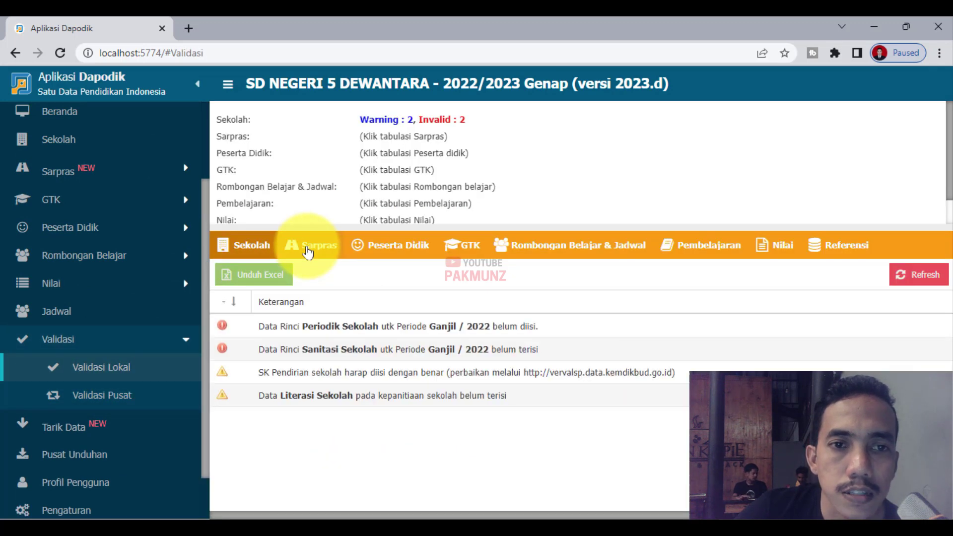
pyautogui.click(310, 247)
pyautogui.click(400, 256)
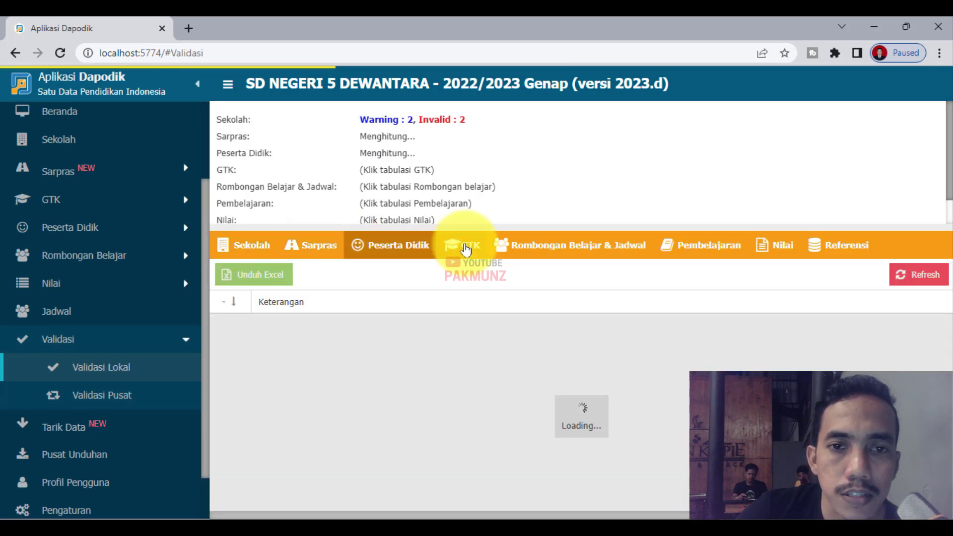
pyautogui.click(464, 250)
pyautogui.click(557, 251)
pyautogui.click(693, 251)
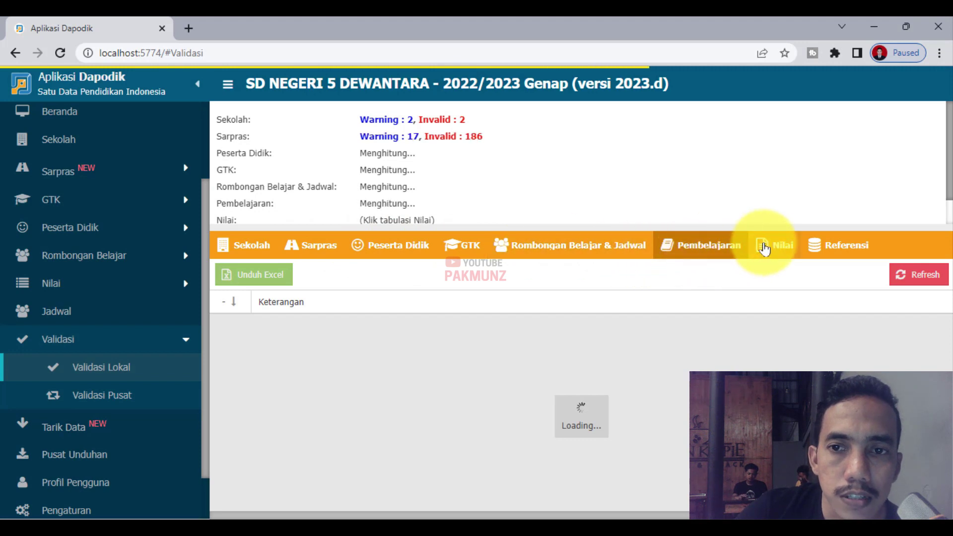
pyautogui.click(772, 248)
pyautogui.click(848, 253)
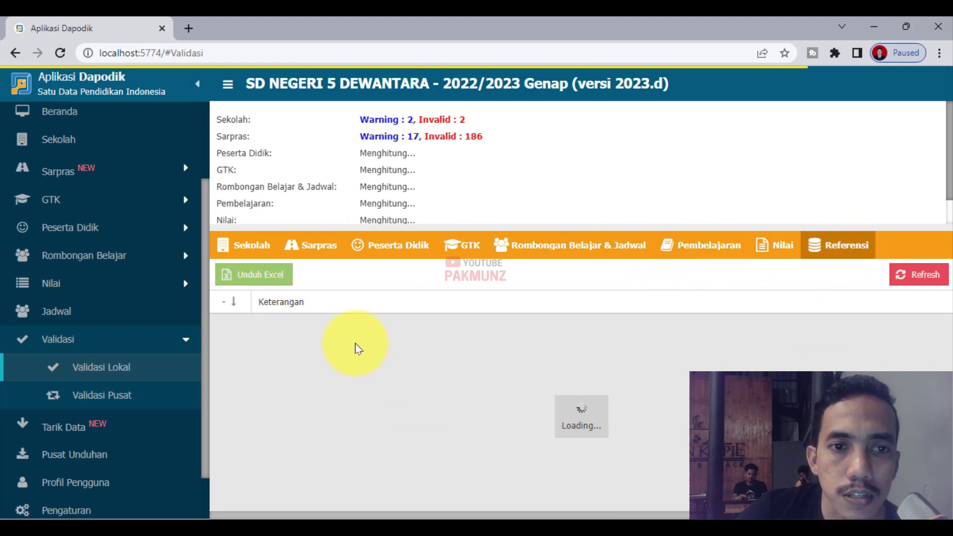
pyautogui.click(248, 251)
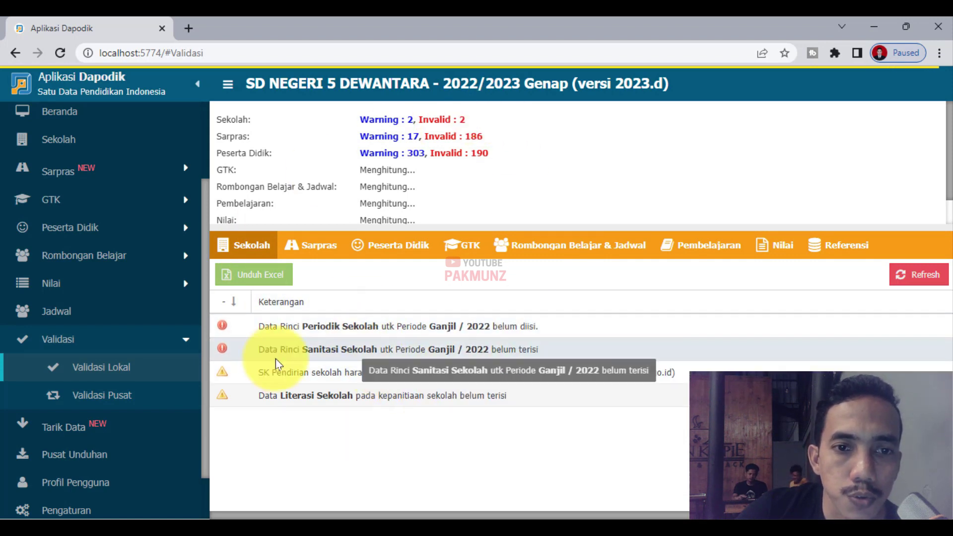
# Return to Beranda and open the Sekolah page with its Data Periodik (2022/2023 Genap) details.
pyautogui.scroll(3, 127, 330)
pyautogui.click(61, 220)
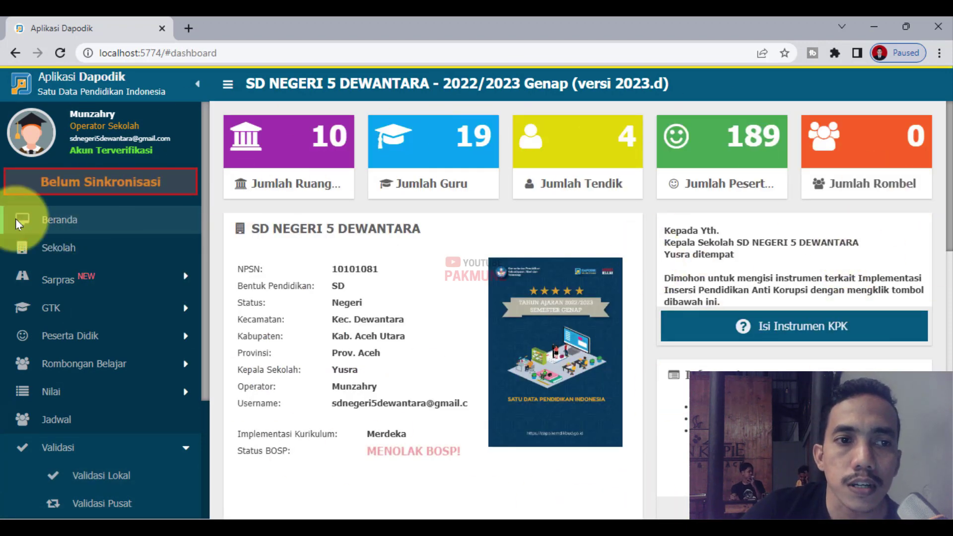
pyautogui.click(58, 248)
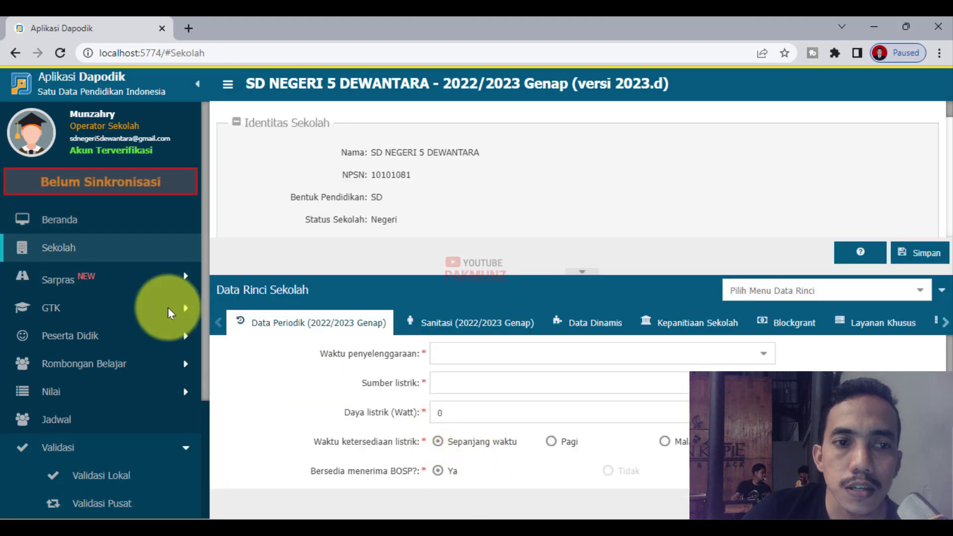
# Return to Beranda and open the Validasi Lokal results for the Sekolah category.
pyautogui.click(56, 223)
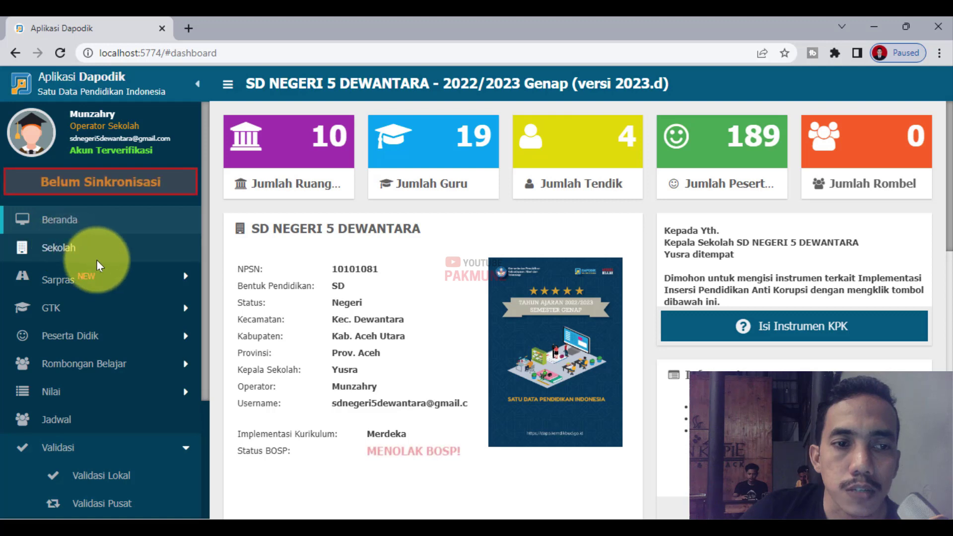
pyautogui.scroll(-2, 128, 385)
pyautogui.scroll(-2, 128, 385)
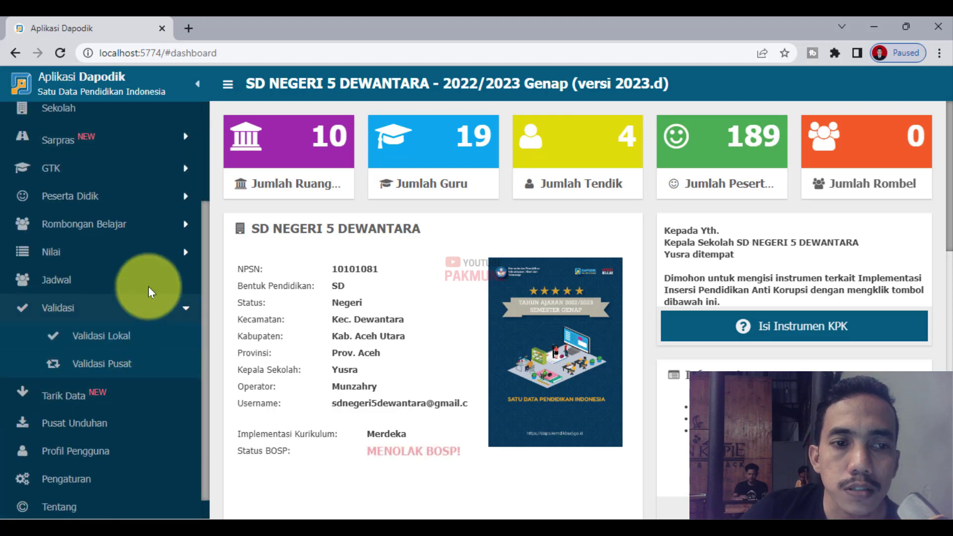
pyautogui.click(111, 341)
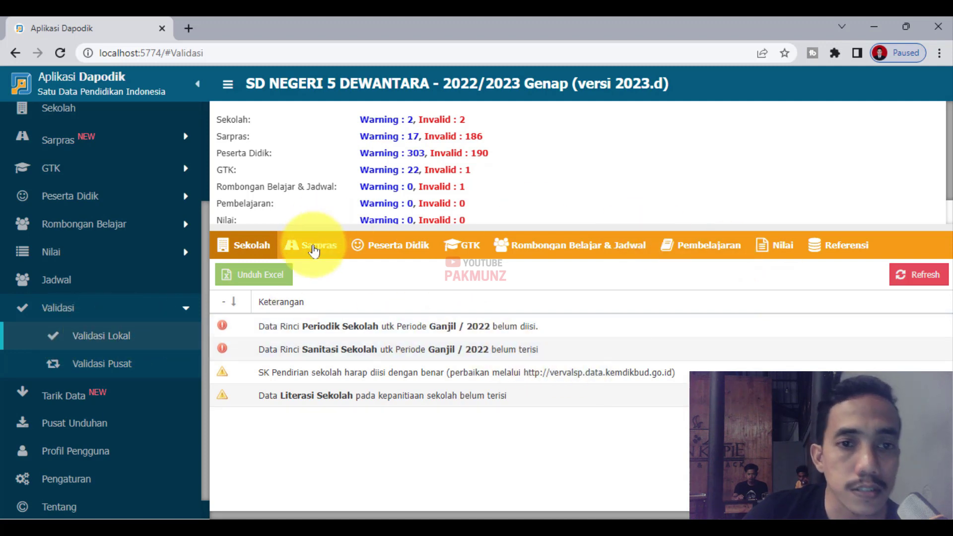
# Review the local validation results for Sarpras, Peserta Didik, GTK, Rombongan Belajar & Jadwal, Pembelajaran and Referensi, and return to Beranda.
pyautogui.click(306, 248)
pyautogui.click(430, 245)
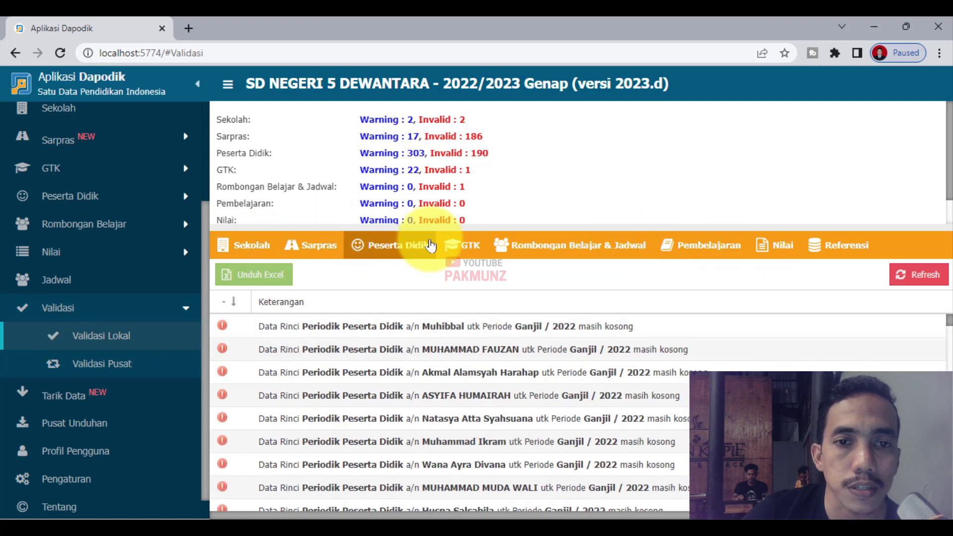
pyautogui.click(464, 245)
pyautogui.click(571, 246)
pyautogui.click(705, 245)
pyautogui.click(844, 245)
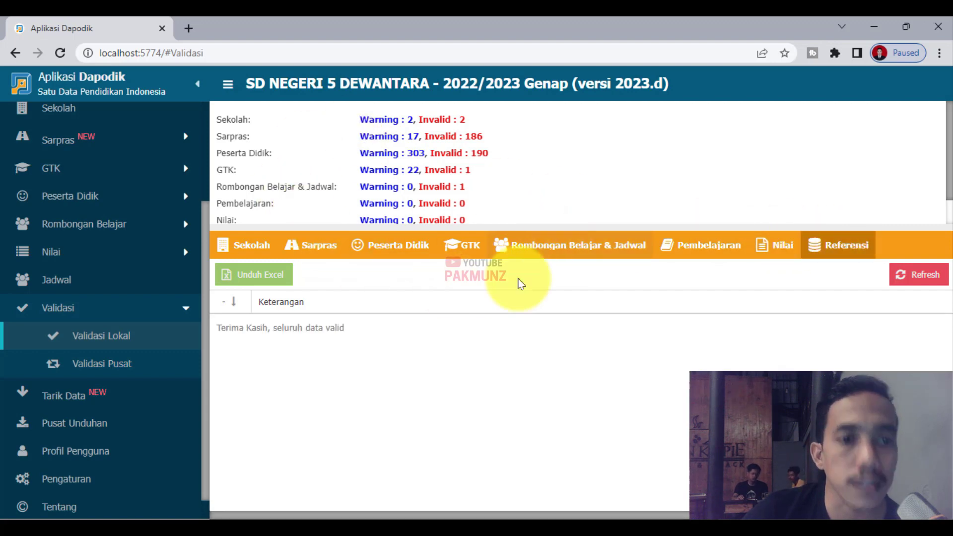
pyautogui.scroll(5, 149, 323)
pyautogui.click(83, 227)
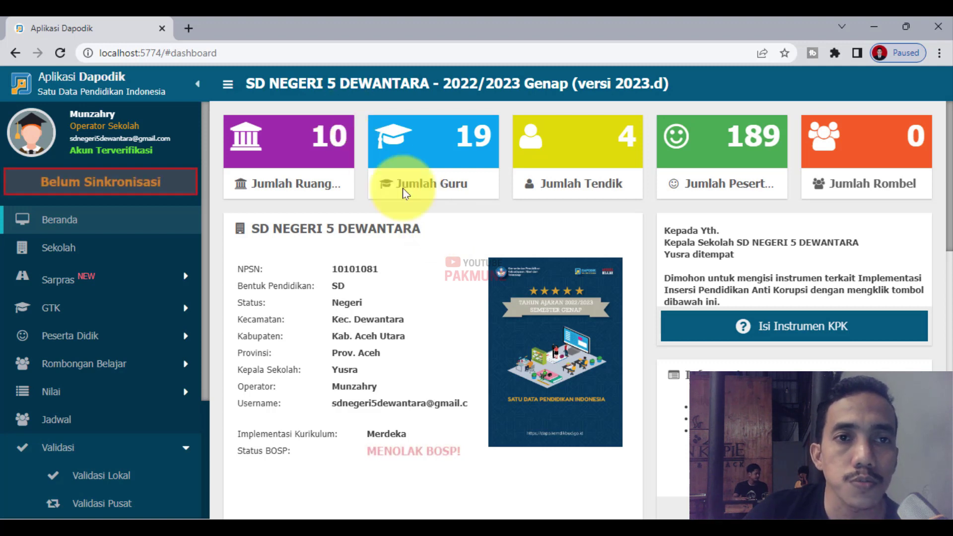
# Open a new browser tab beside the Aplikasi Dapodik page.
pyautogui.click(189, 29)
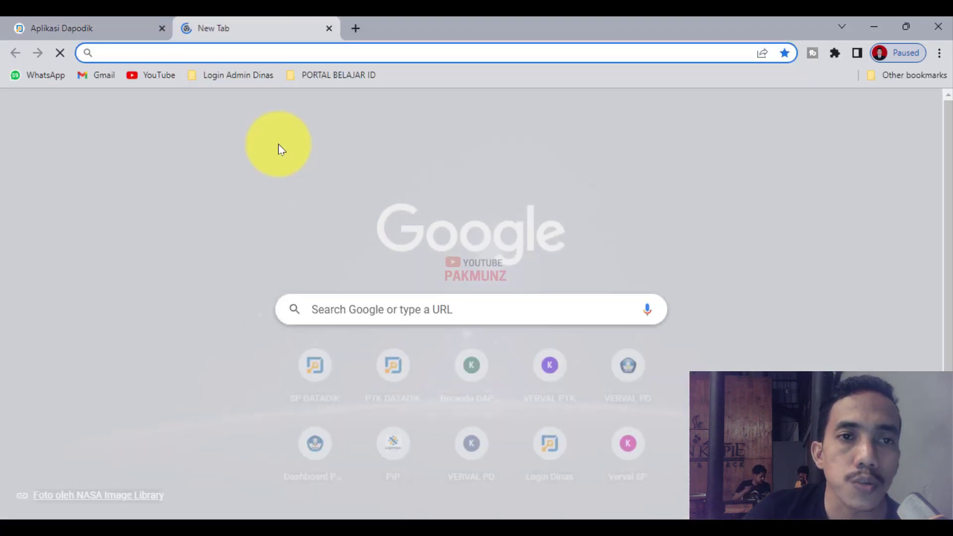